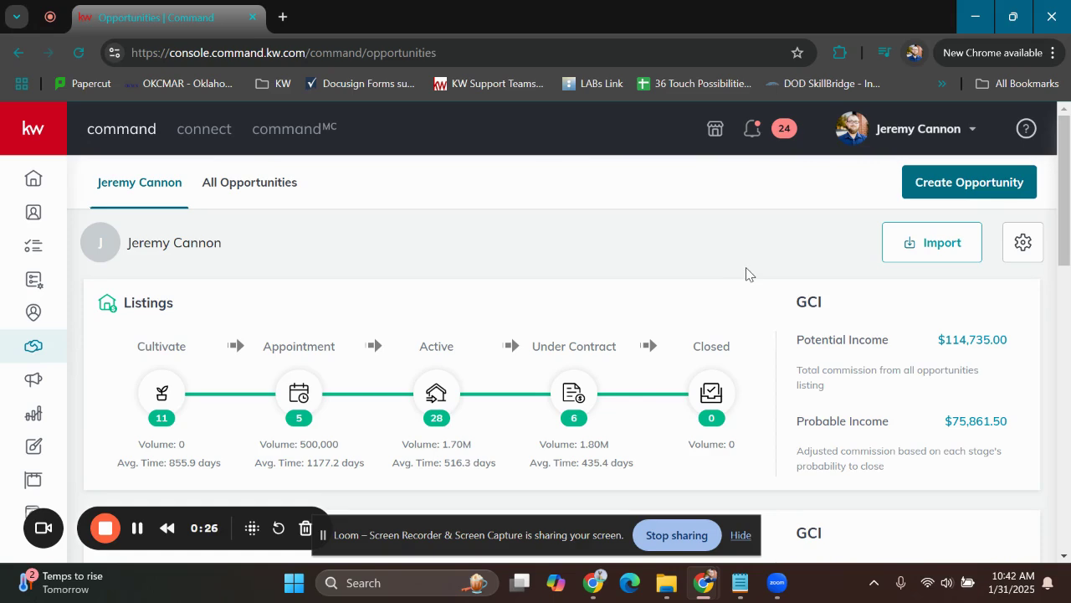
# Start a new opportunity in the Keller Williams Realty Central market center and set its type to Buyer
pyautogui.click(963, 190)
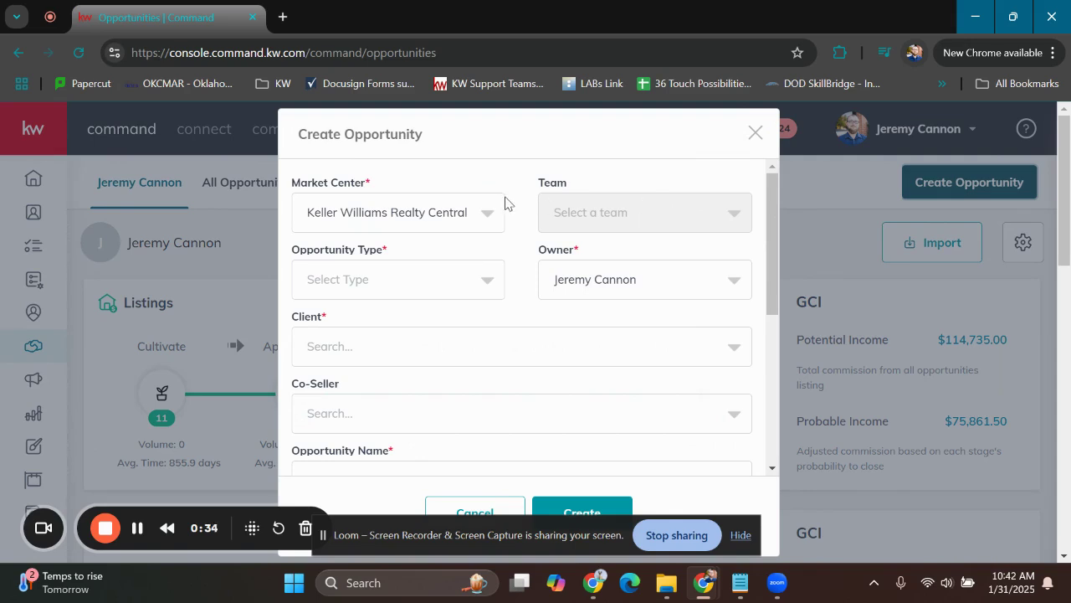
pyautogui.scroll(-2, 510, 202)
pyautogui.scroll(1, 512, 201)
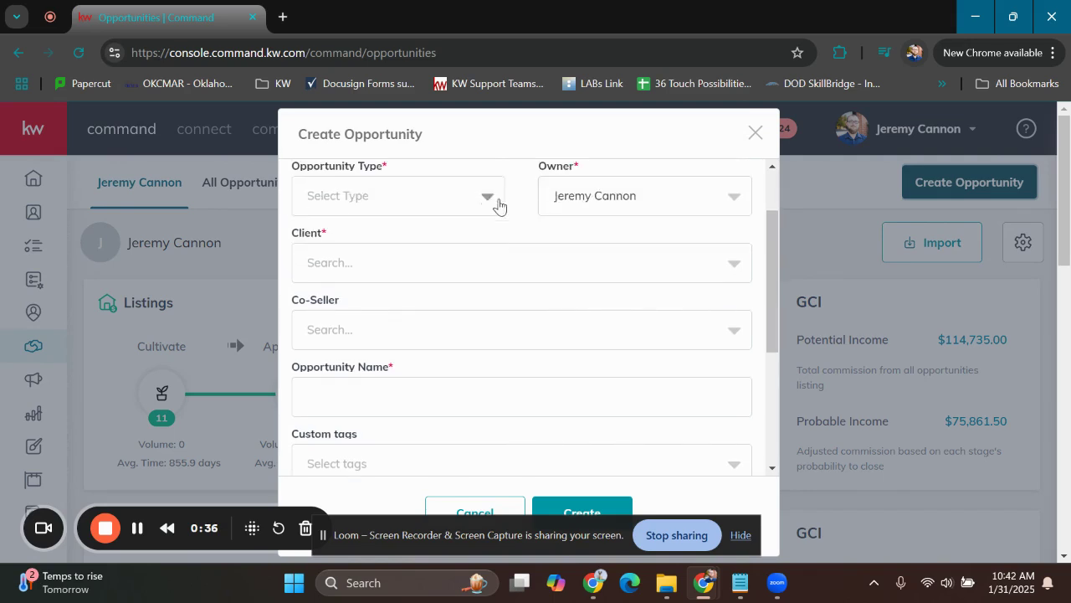
pyautogui.scroll(1, 498, 205)
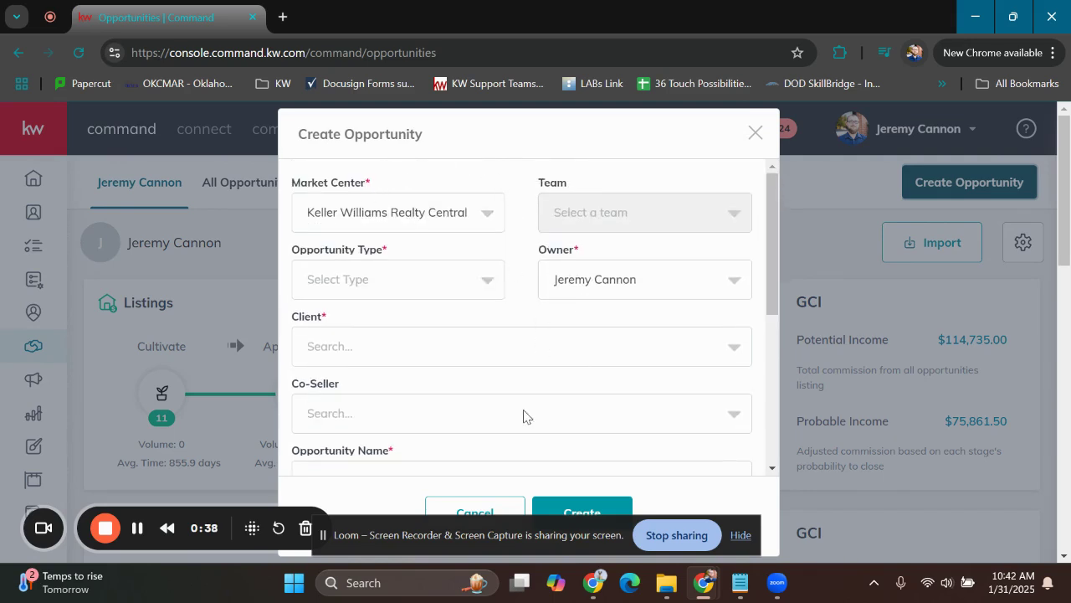
pyautogui.moveTo(387, 248); pyautogui.dragTo(376, 246)
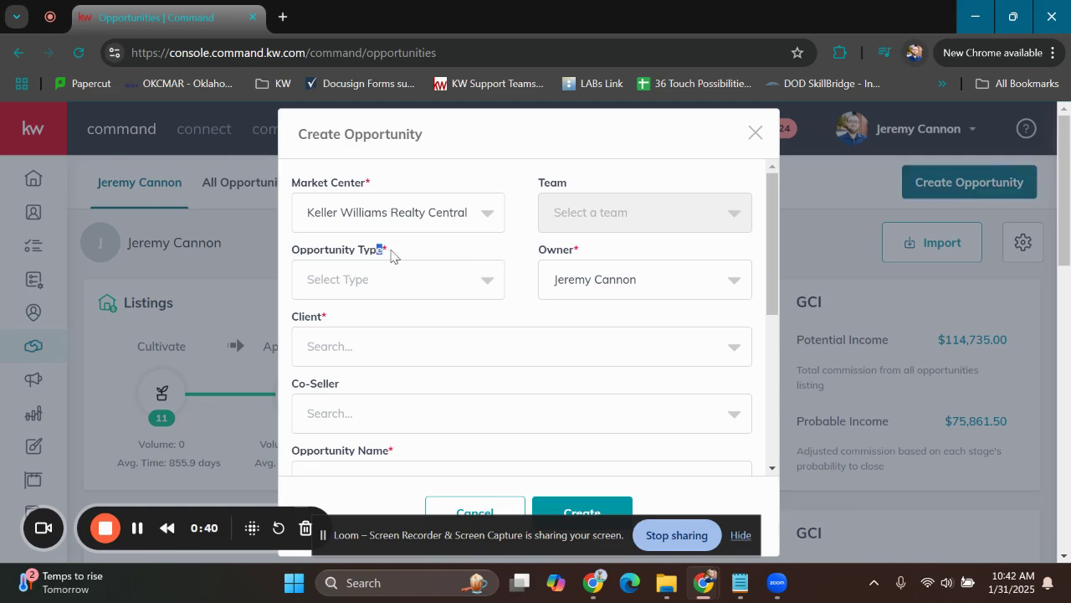
pyautogui.click(483, 284)
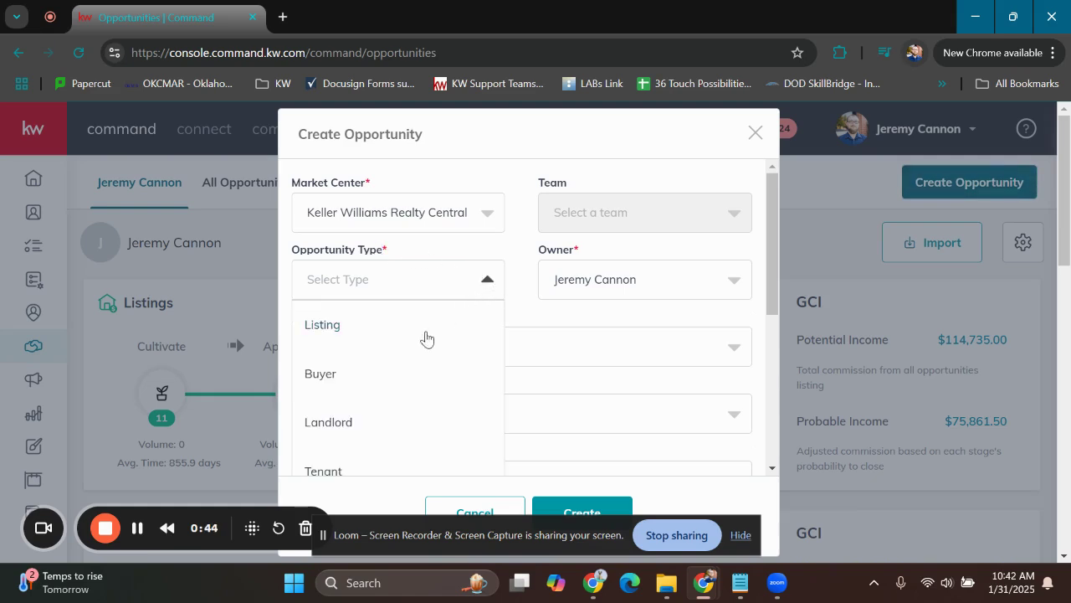
pyautogui.click(381, 388)
# Search the contacts for "to" and assign the matching contact as the opportunity's client
pyautogui.click(409, 345)
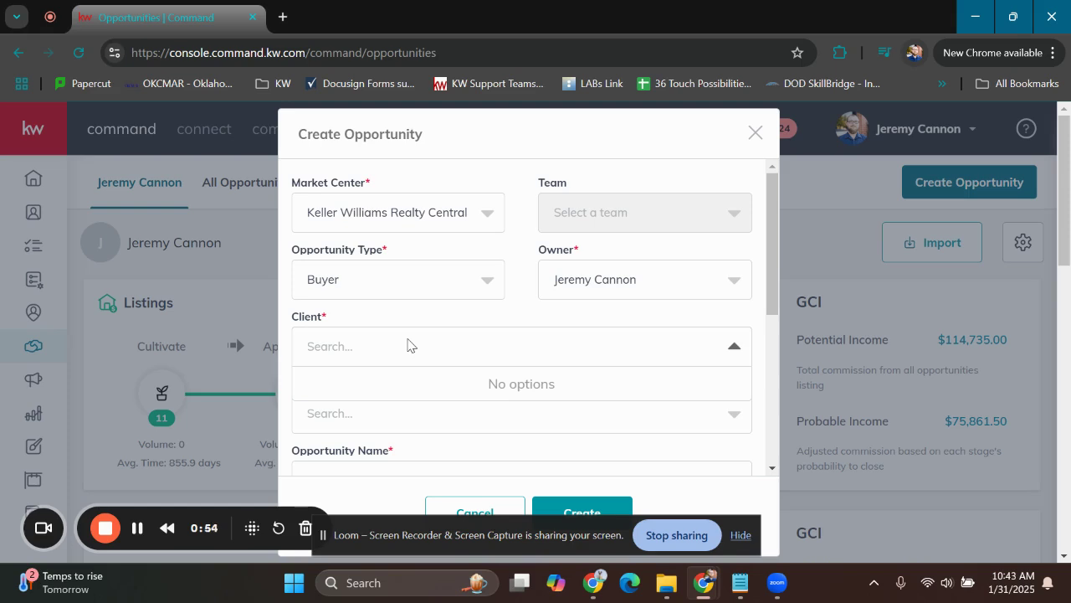
pyautogui.write('tony stark')
pyautogui.click(378, 395)
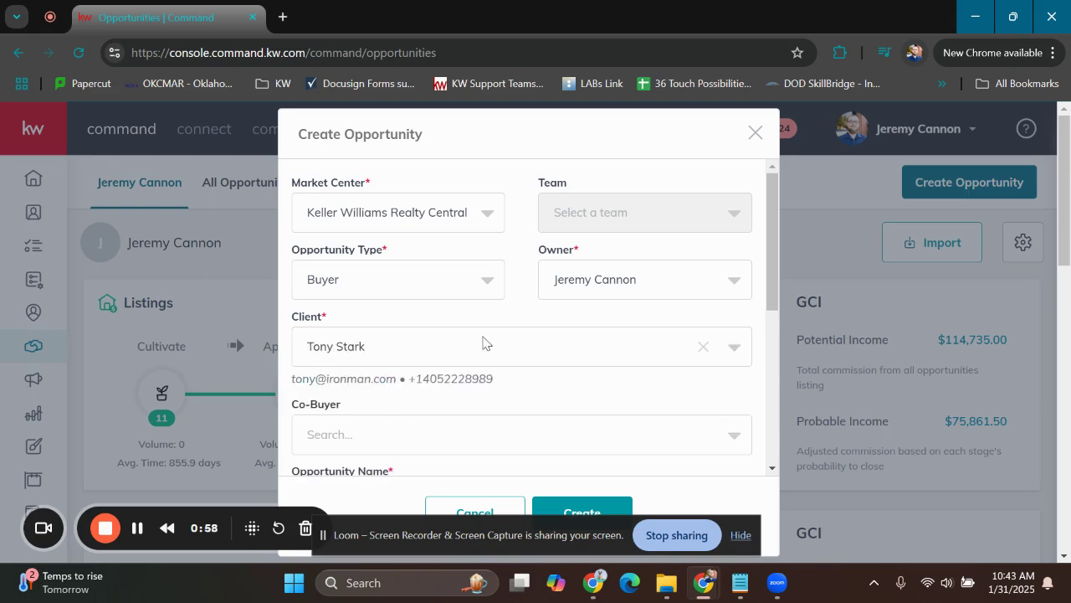
# Keep the suggested opportunity name and set the commission rate to 3%
pyautogui.scroll(-2, 536, 299)
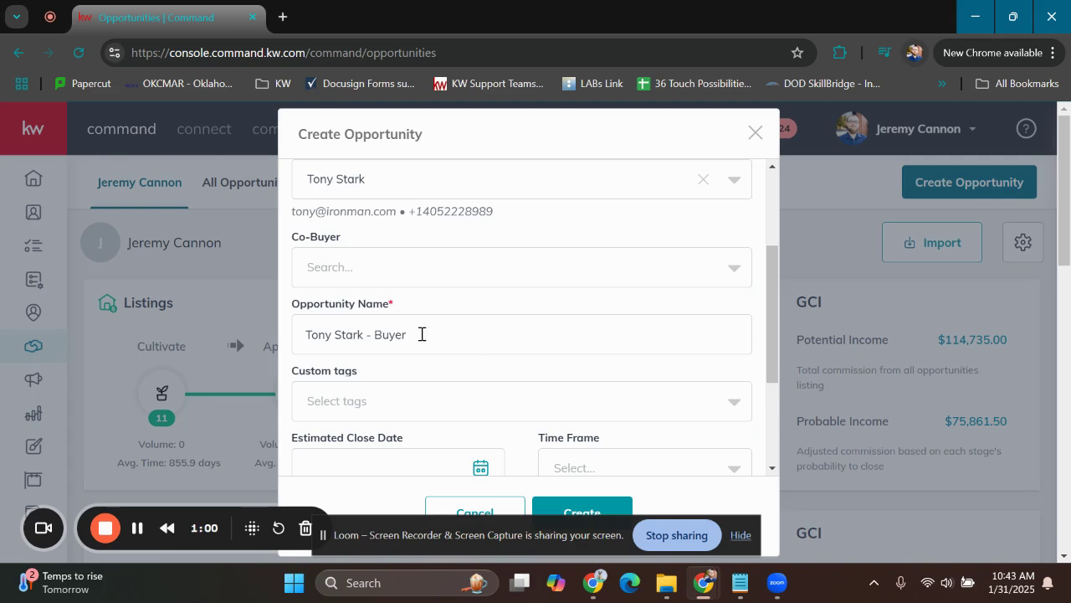
pyautogui.scroll(-2, 491, 307)
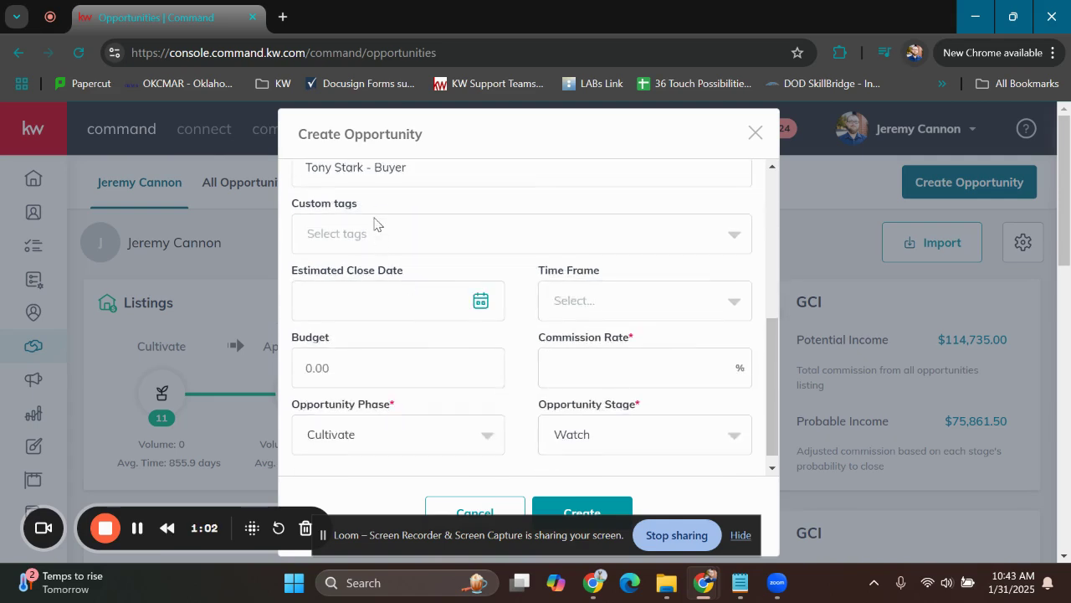
pyautogui.moveTo(463, 178); pyautogui.dragTo(292, 175)
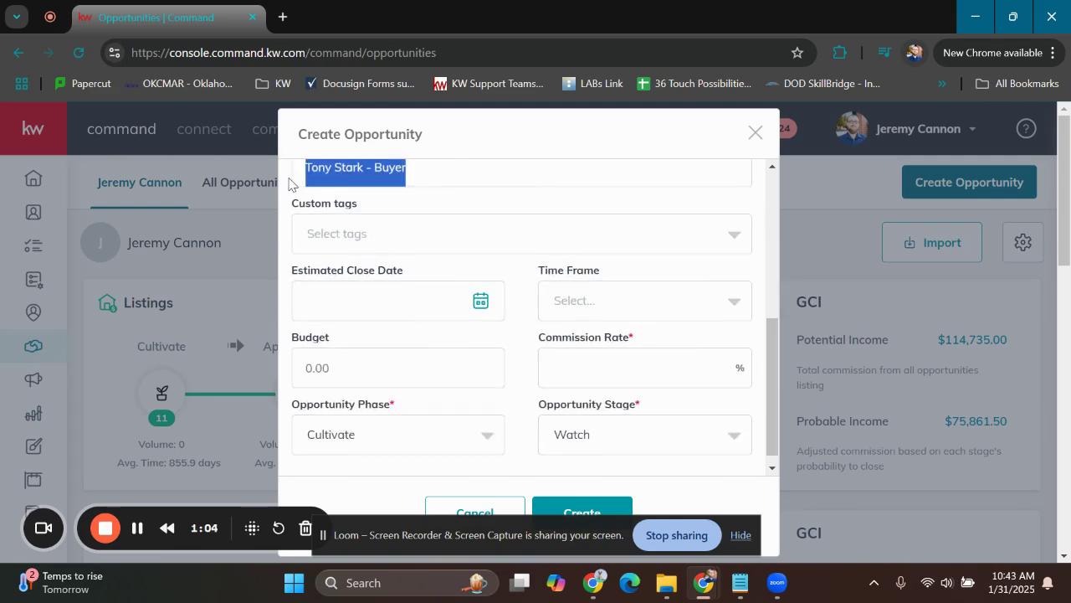
pyautogui.click(489, 272)
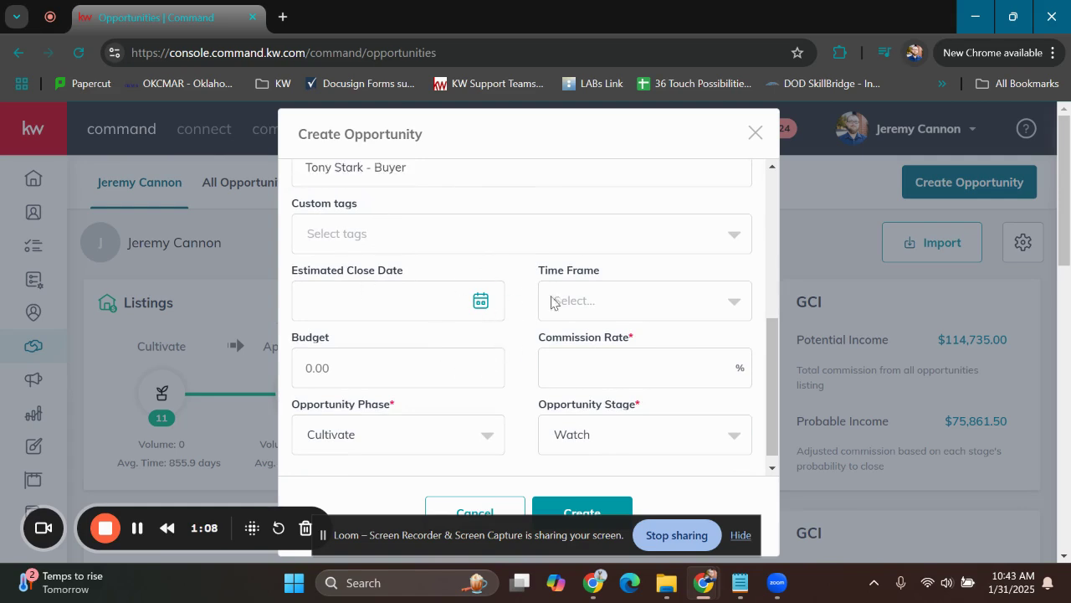
pyautogui.click(571, 358)
pyautogui.click(479, 434)
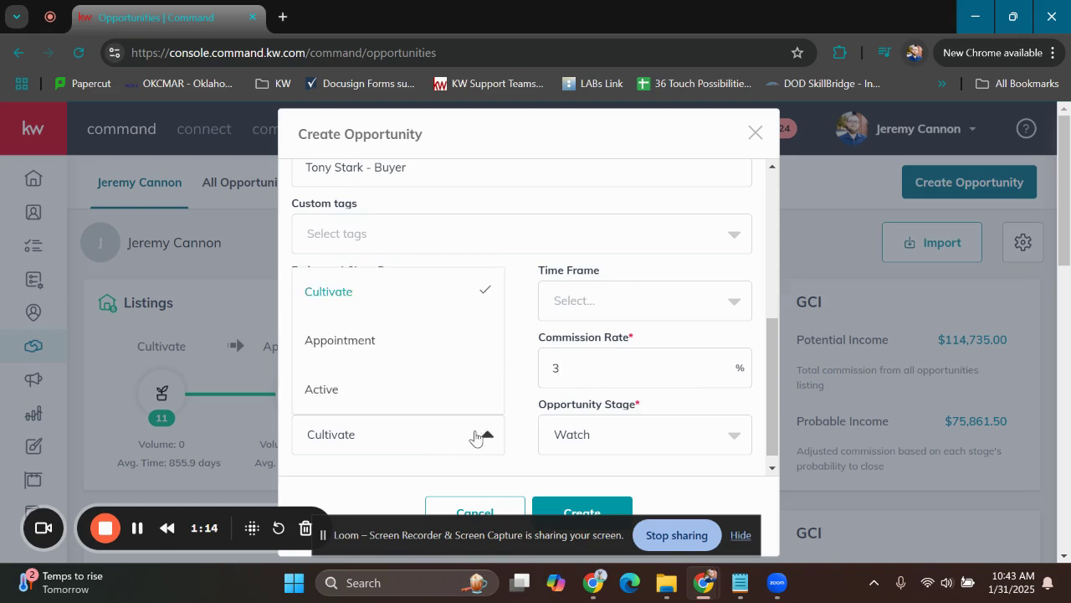
pyautogui.moveTo(595, 366); pyautogui.dragTo(536, 376)
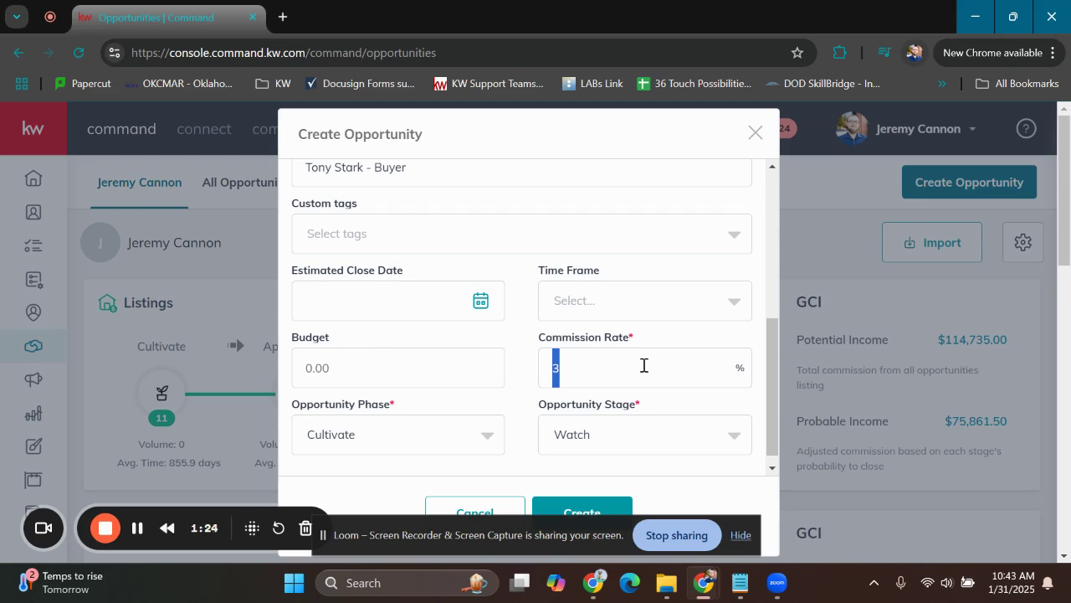
pyautogui.moveTo(557, 373); pyautogui.dragTo(547, 373)
pyautogui.click(571, 376)
# Set the opportunity phase to Active with the Searching stage and create the opportunity
pyautogui.click(405, 427)
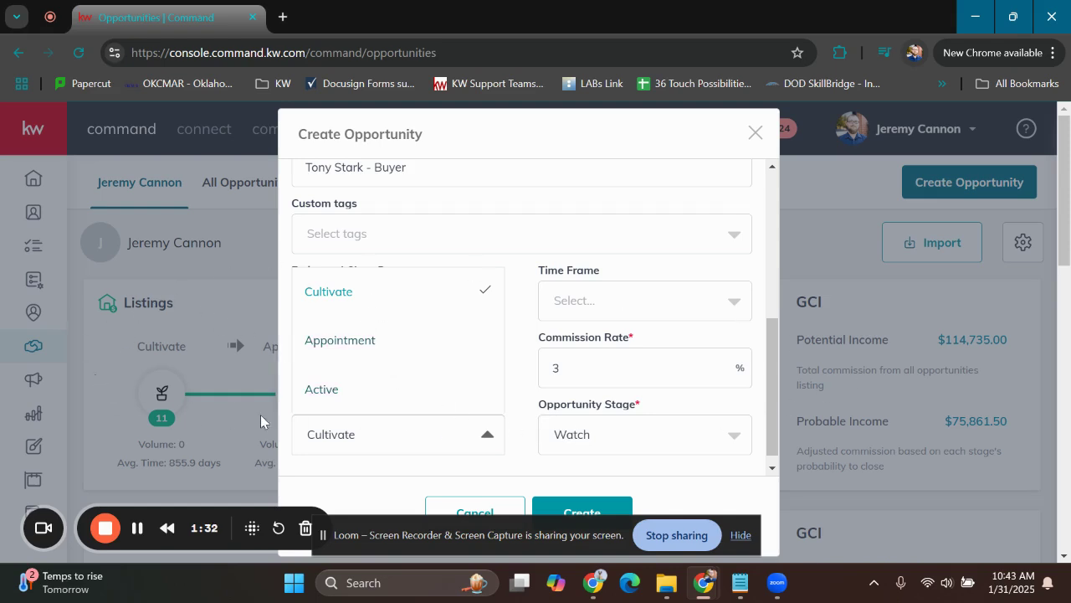
pyautogui.click(358, 393)
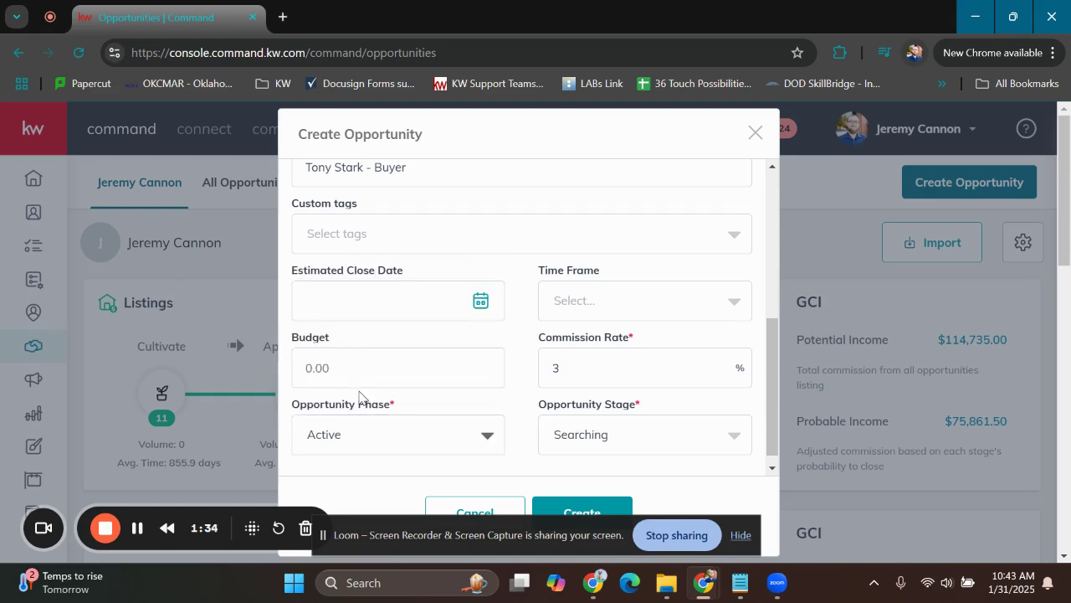
pyautogui.scroll(-1, 700, 381)
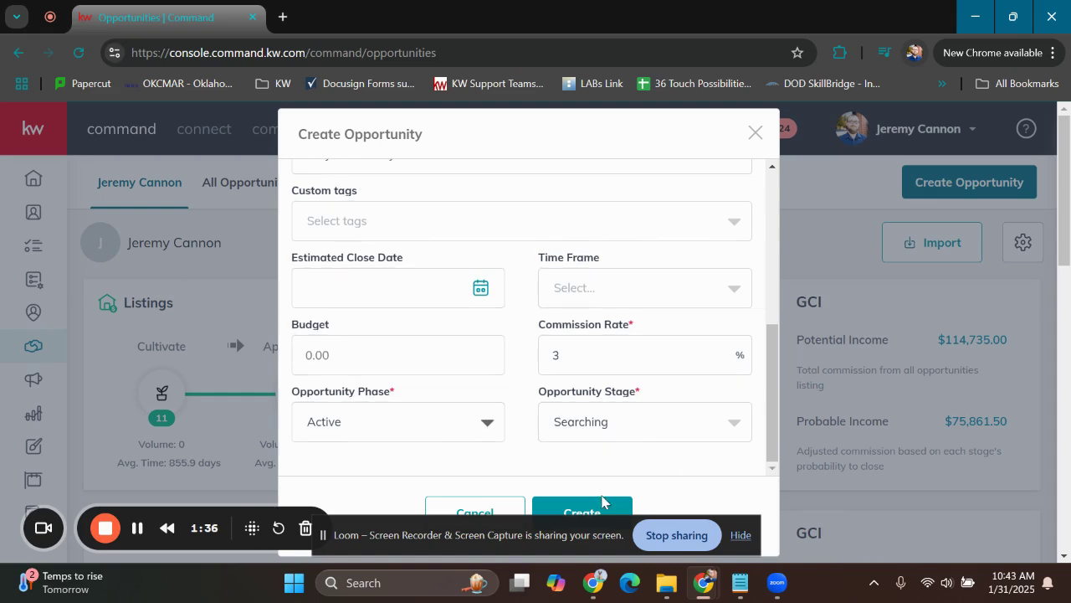
pyautogui.click(581, 507)
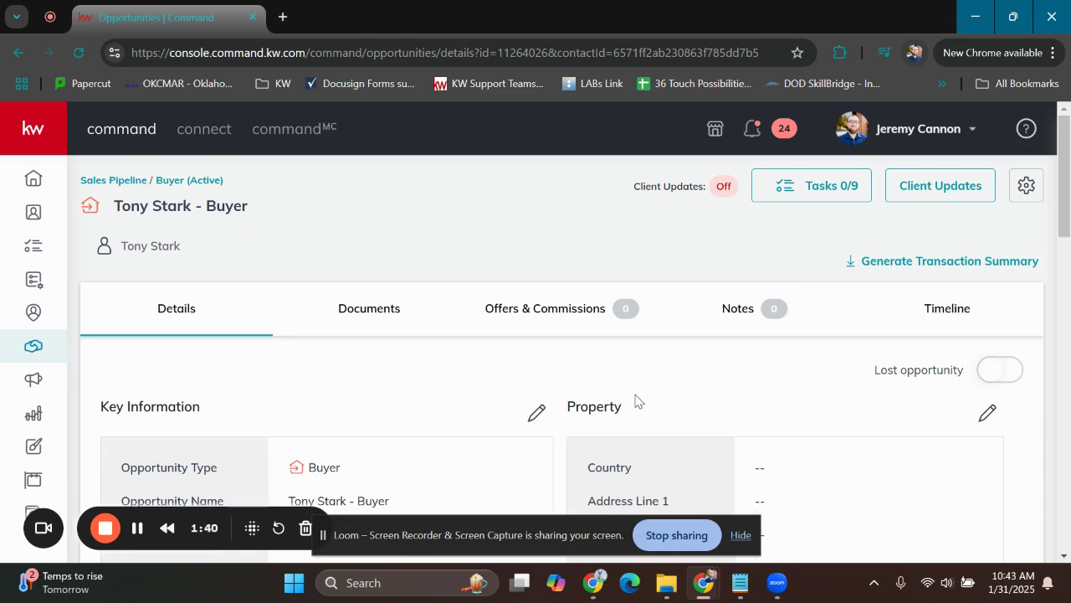
# Look over the new opportunity's key information and property details, and open its documents section
pyautogui.scroll(-2, 636, 335)
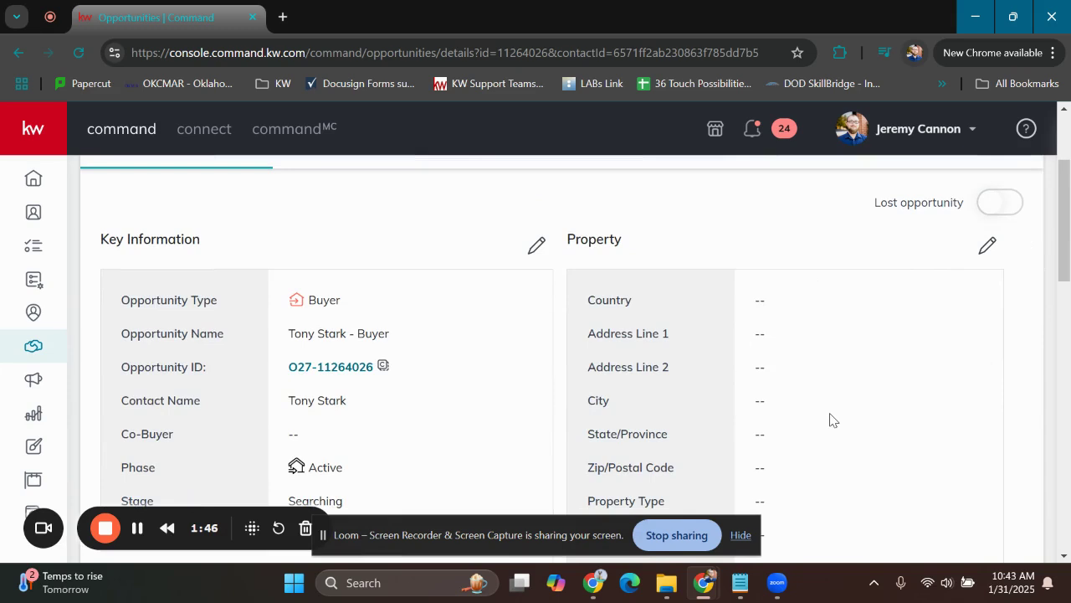
pyautogui.scroll(1, 670, 343)
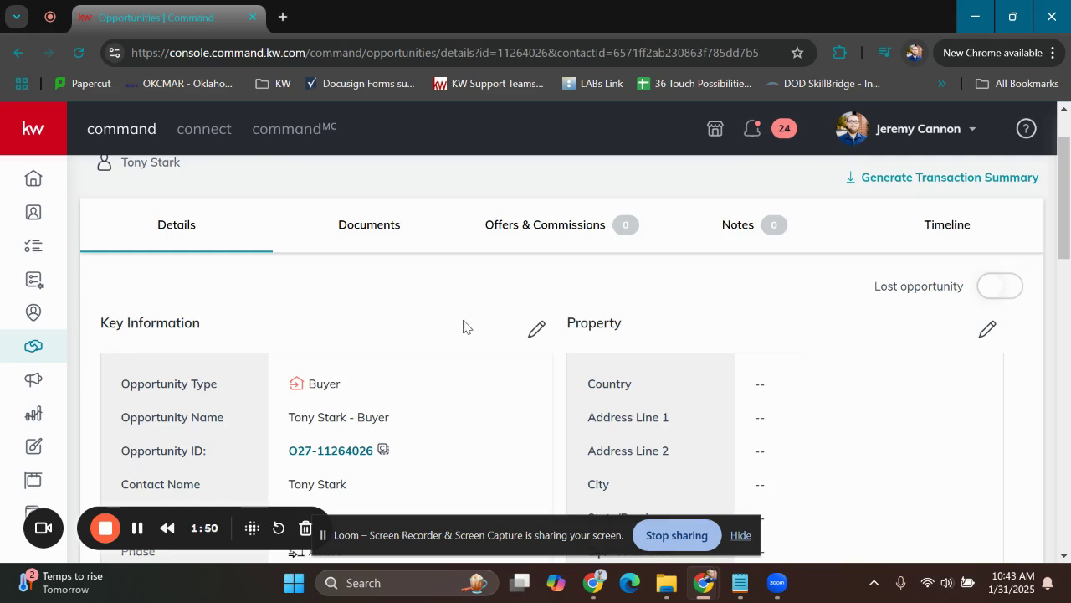
pyautogui.scroll(1, 436, 331)
pyautogui.click(374, 310)
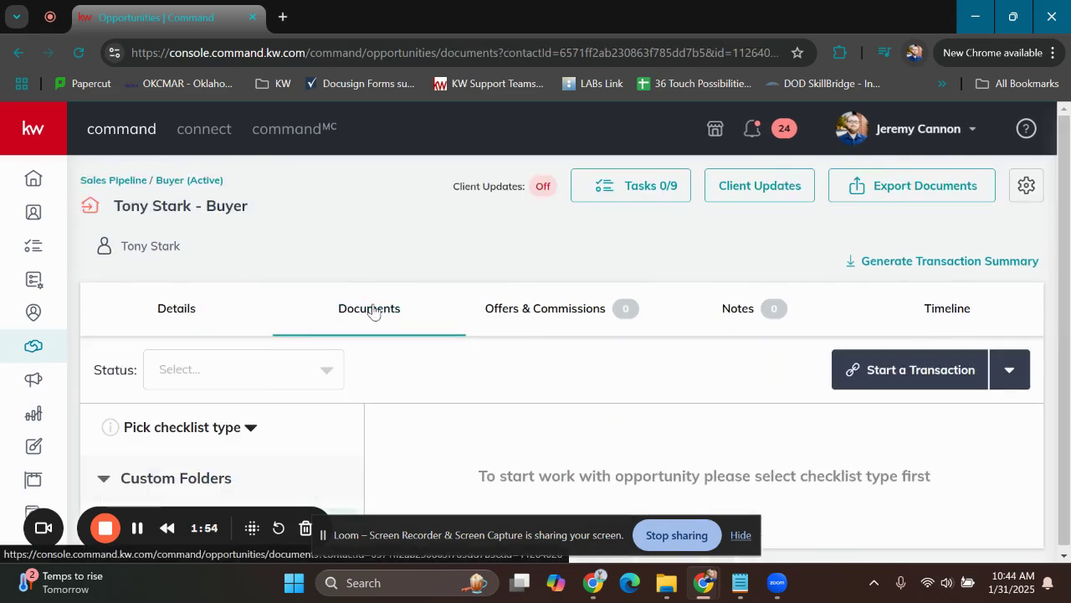
pyautogui.scroll(-1, 432, 304)
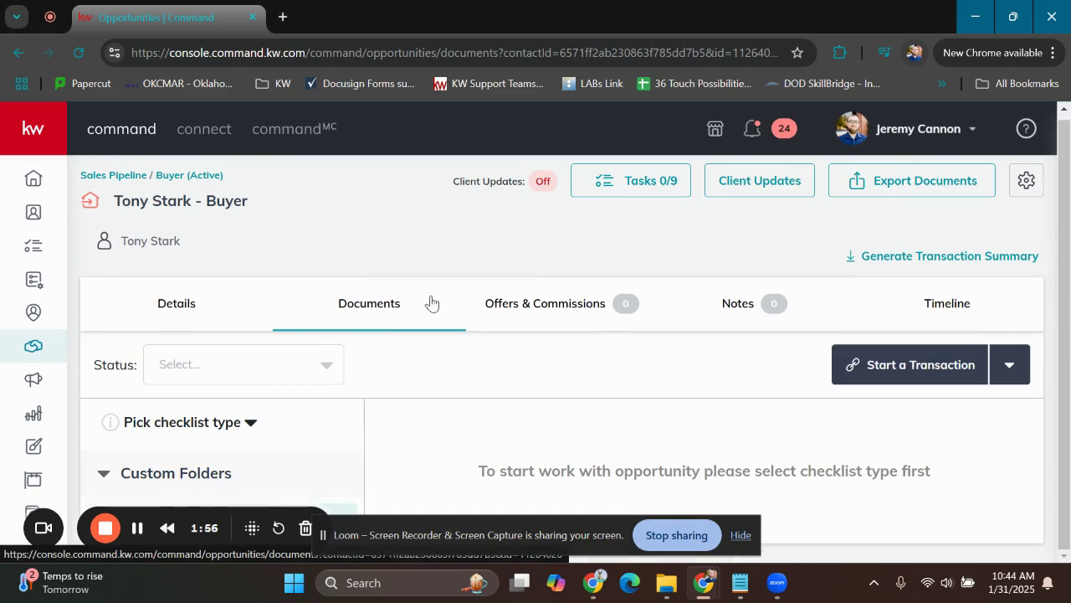
# Set the checklist type for the opportunity's documents to Residential
pyautogui.click(1011, 366)
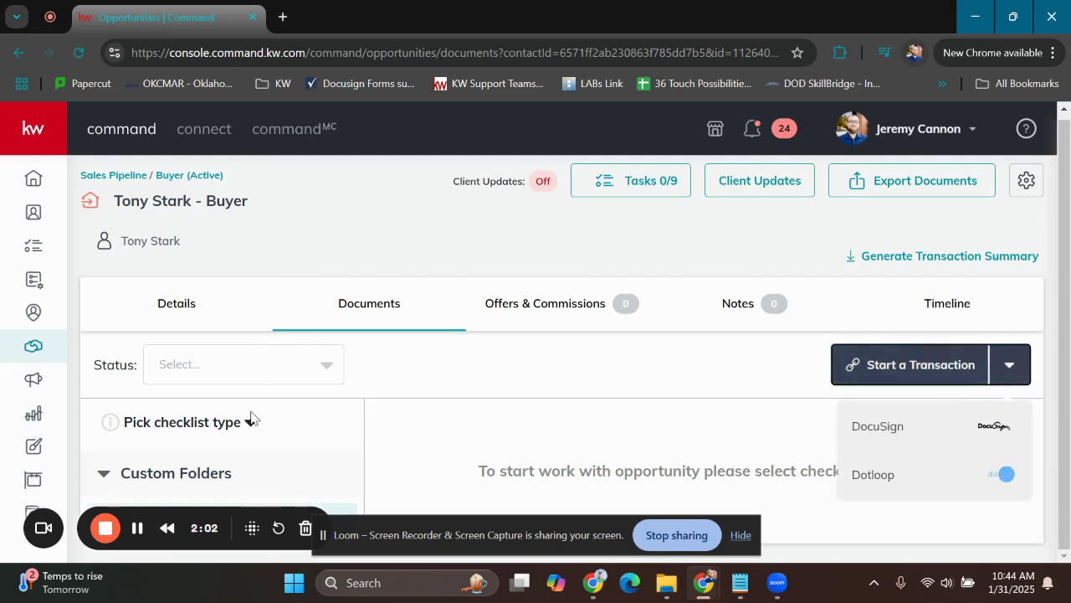
pyautogui.moveTo(280, 435); pyautogui.dragTo(79, 421)
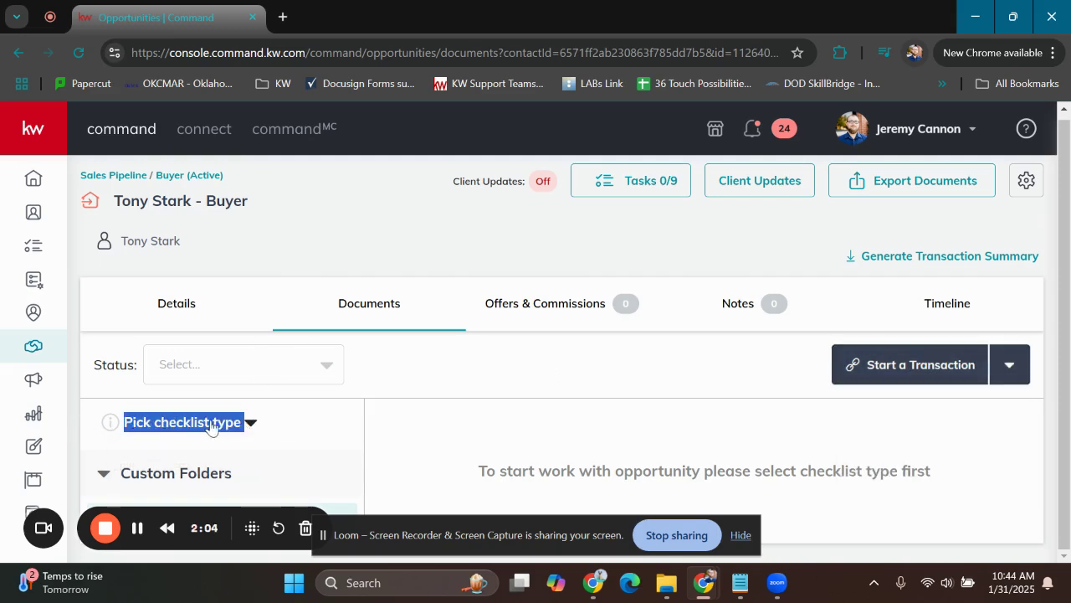
pyautogui.click(249, 421)
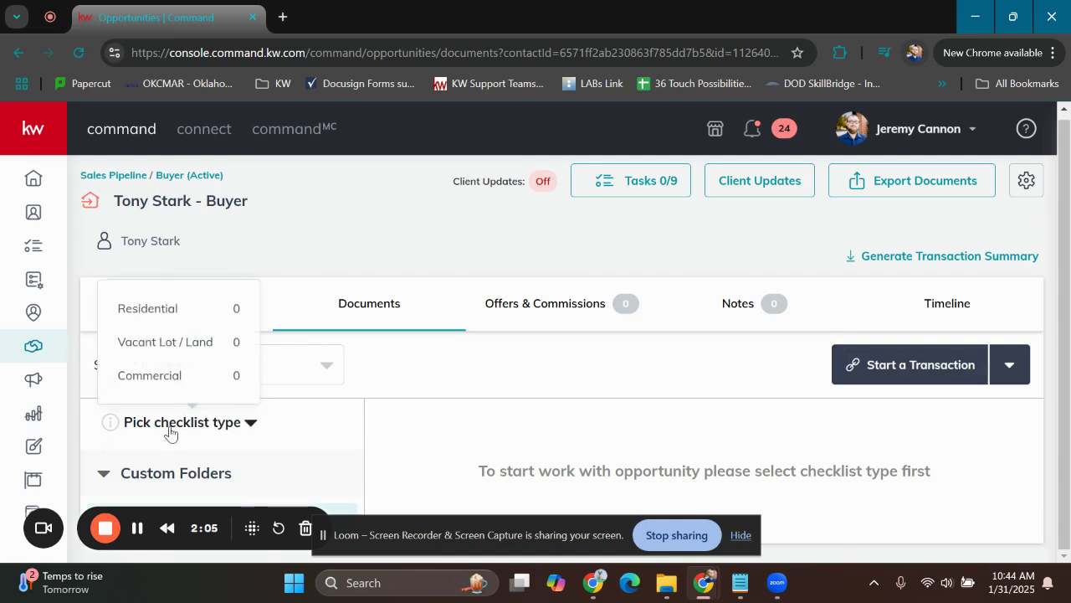
pyautogui.click(208, 318)
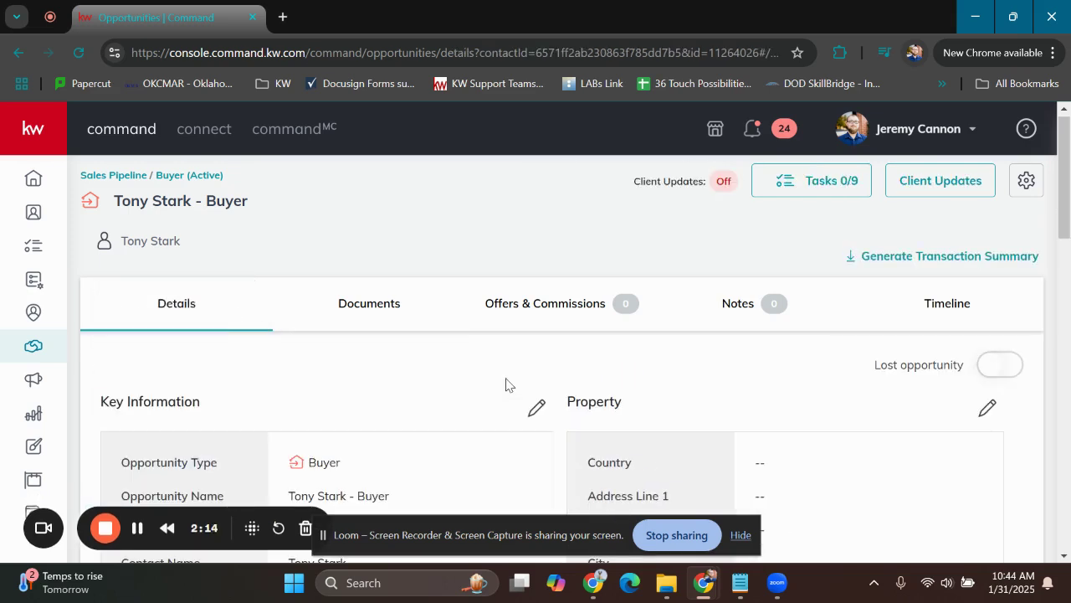
# Return to the opportunity's documents and start a transaction with DocuSign
pyautogui.click(382, 306)
pyautogui.scroll(-2, 722, 364)
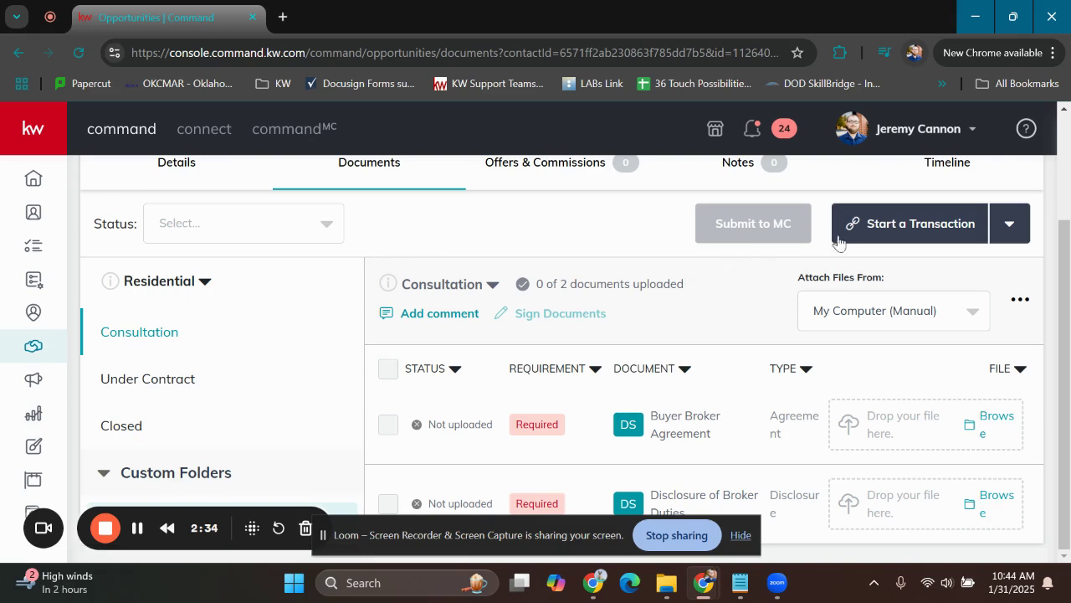
pyautogui.click(897, 232)
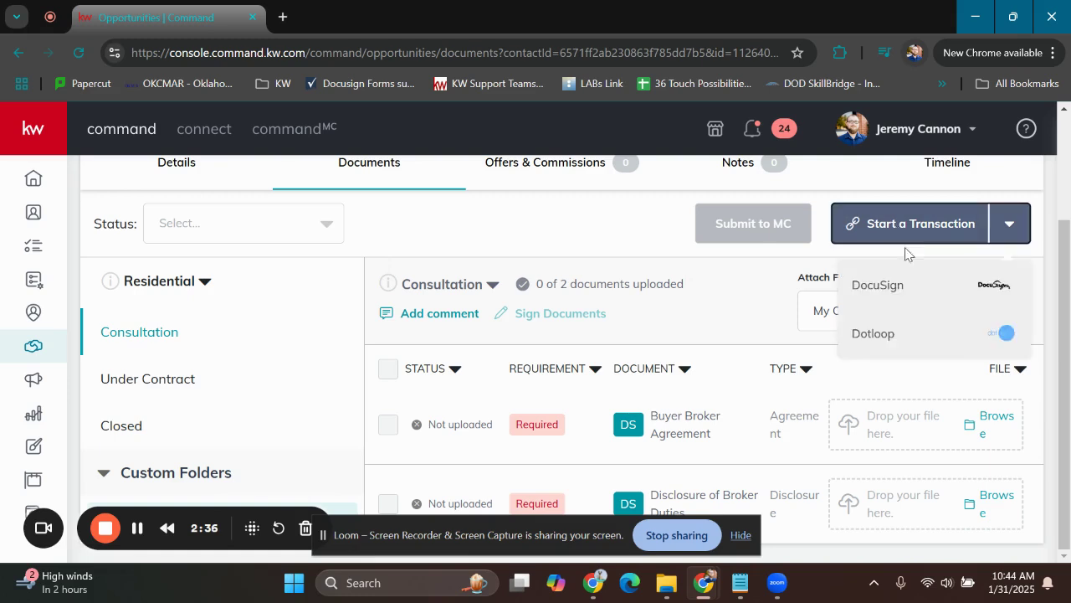
pyautogui.click(892, 283)
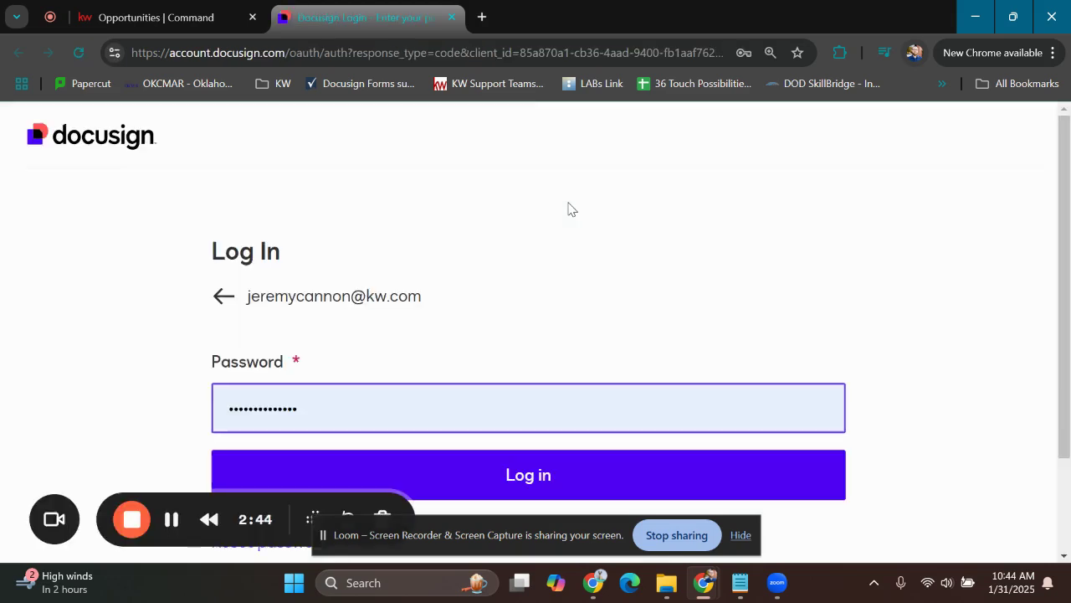
# Log in to Docusign with the prefilled credentials and select the Keller Williams Realty, Inc. (NA3) account
pyautogui.click(560, 485)
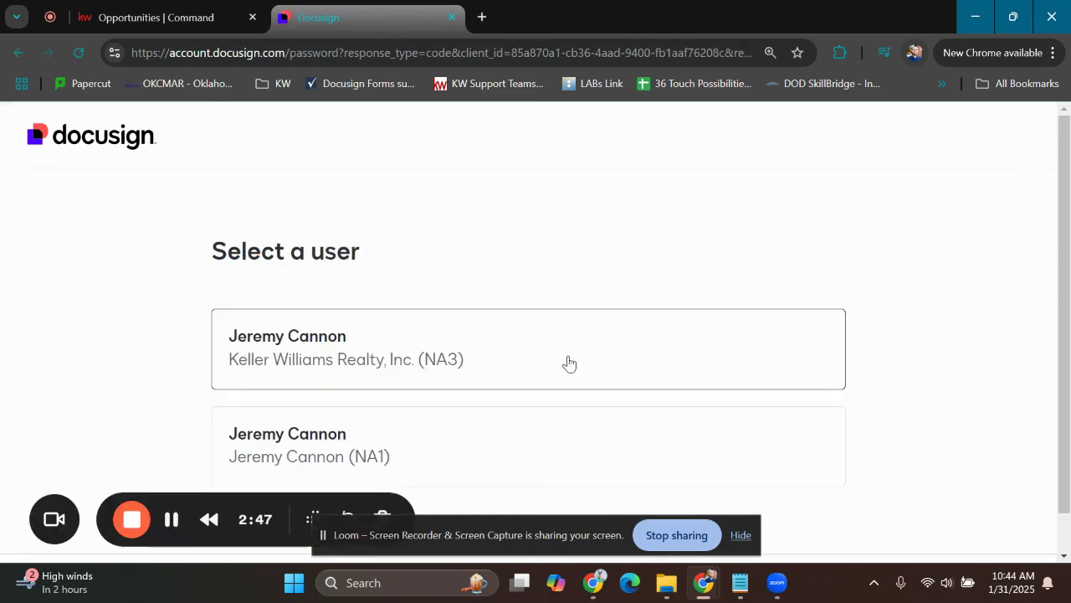
pyautogui.click(476, 349)
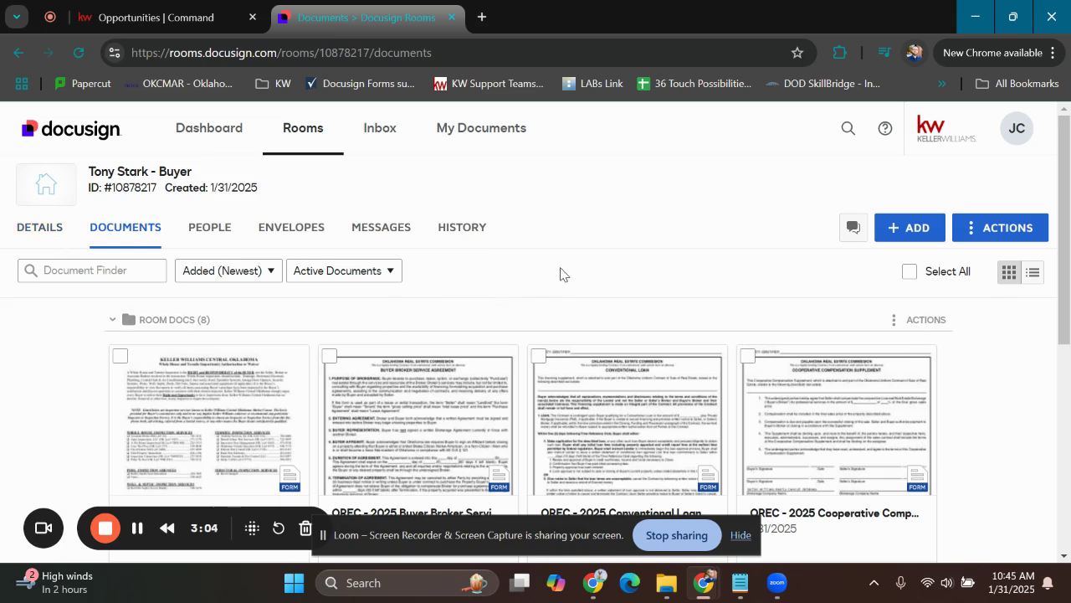
# Review the forms in the Docusign room's documents, from the buyer broker agreement to the estimated cost form
pyautogui.scroll(-5, 971, 330)
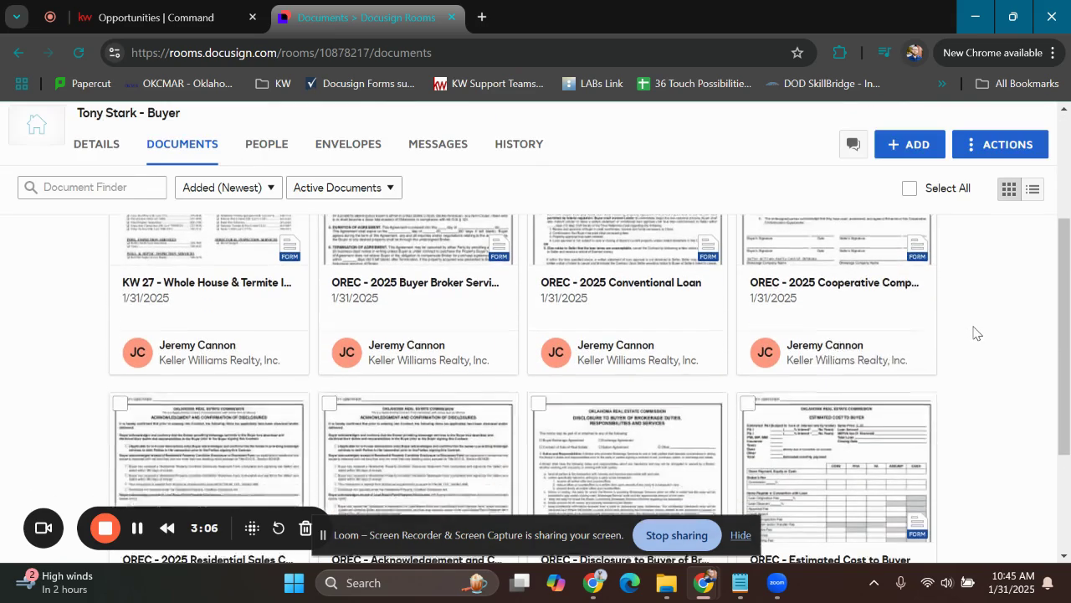
pyautogui.scroll(-3, 259, 371)
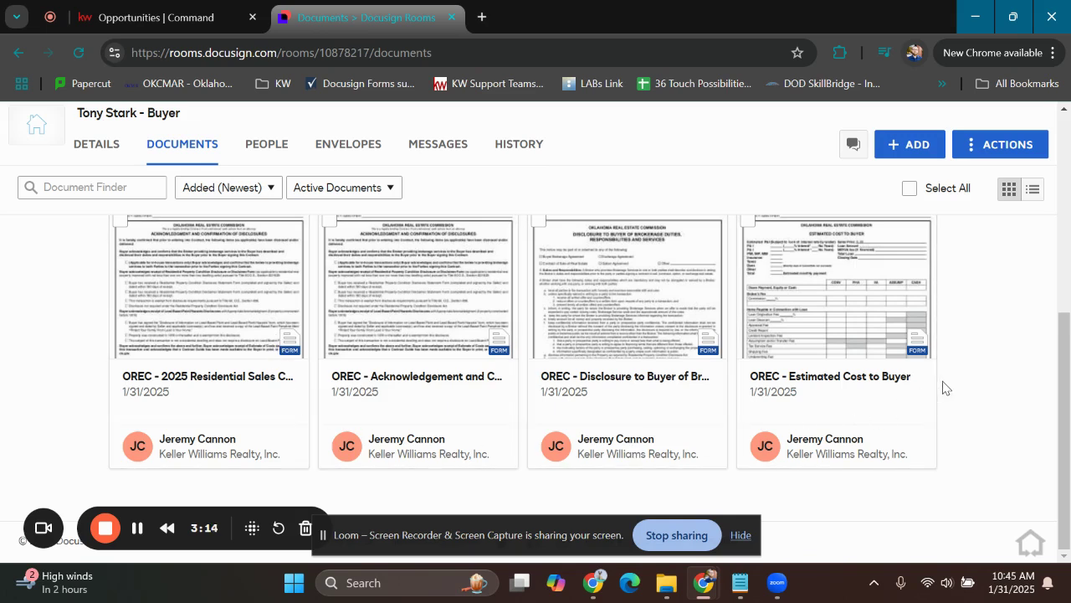
pyautogui.scroll(3, 885, 419)
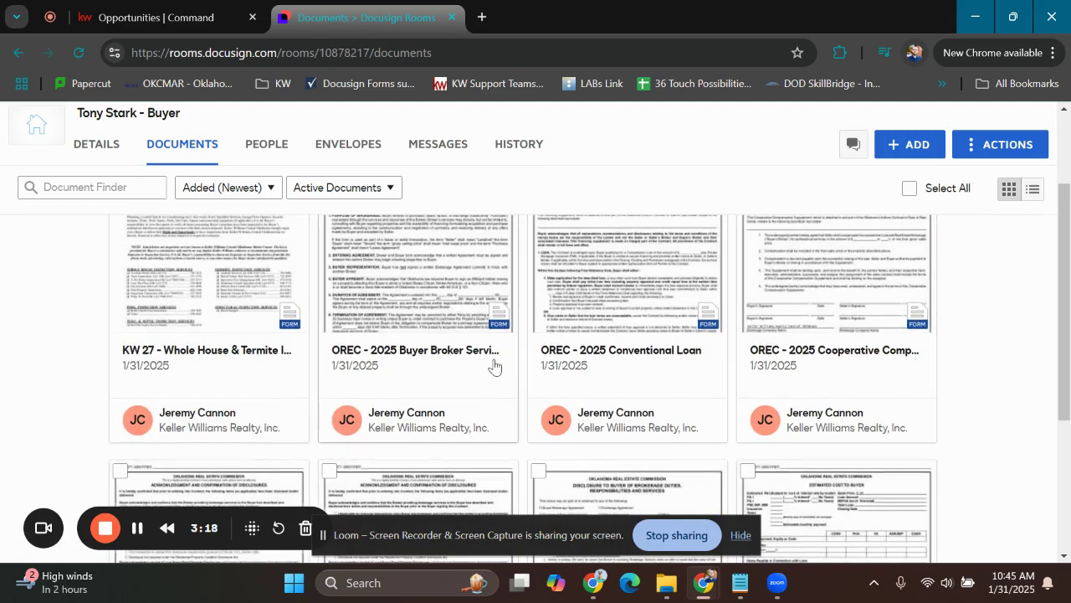
pyautogui.scroll(2, 485, 364)
pyautogui.scroll(-2, 485, 355)
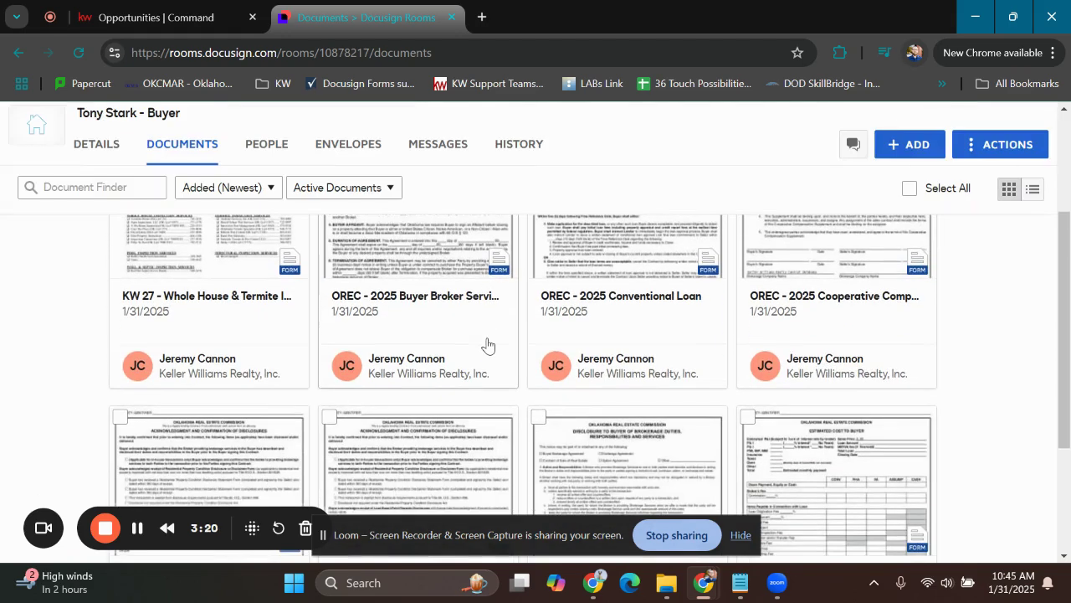
pyautogui.scroll(-2, 469, 326)
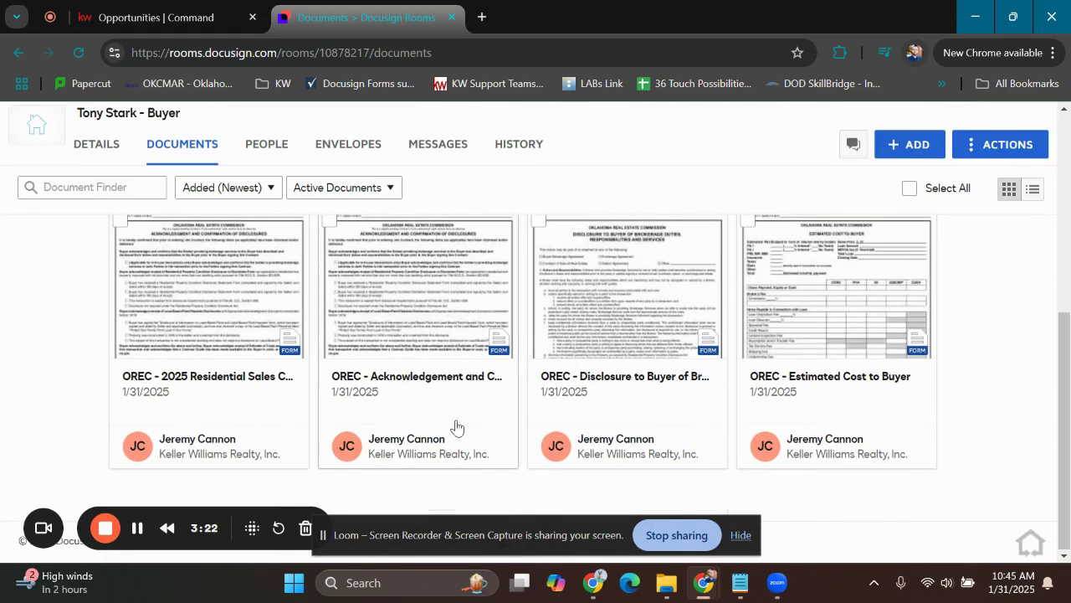
# Open the OREC 2025 Residential Sales Contract form and enter the property's street address, city, state and postal code
pyautogui.click(192, 388)
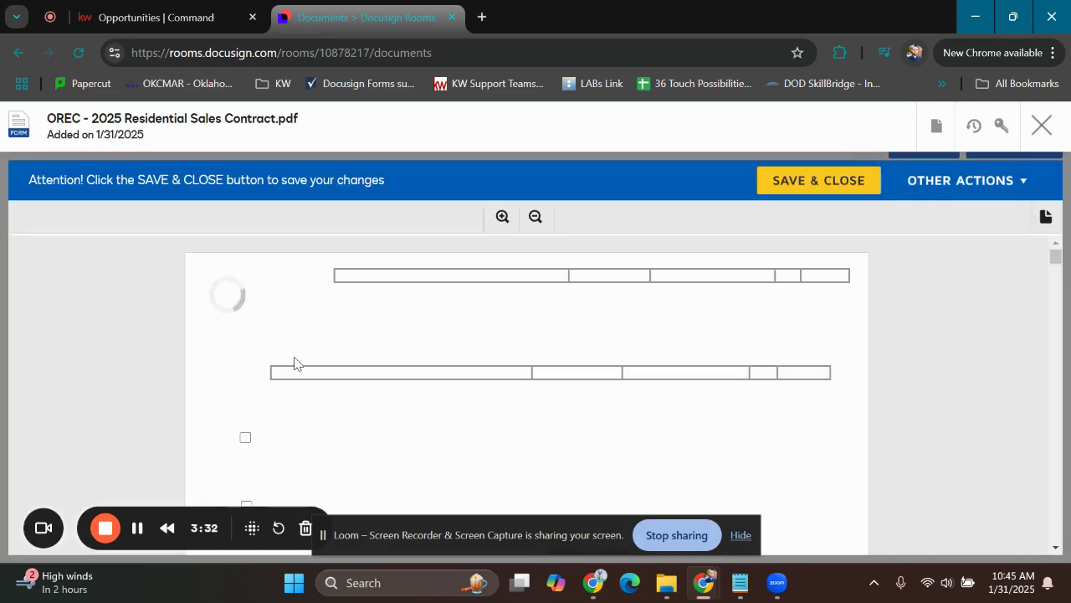
pyautogui.scroll(-1, 921, 369)
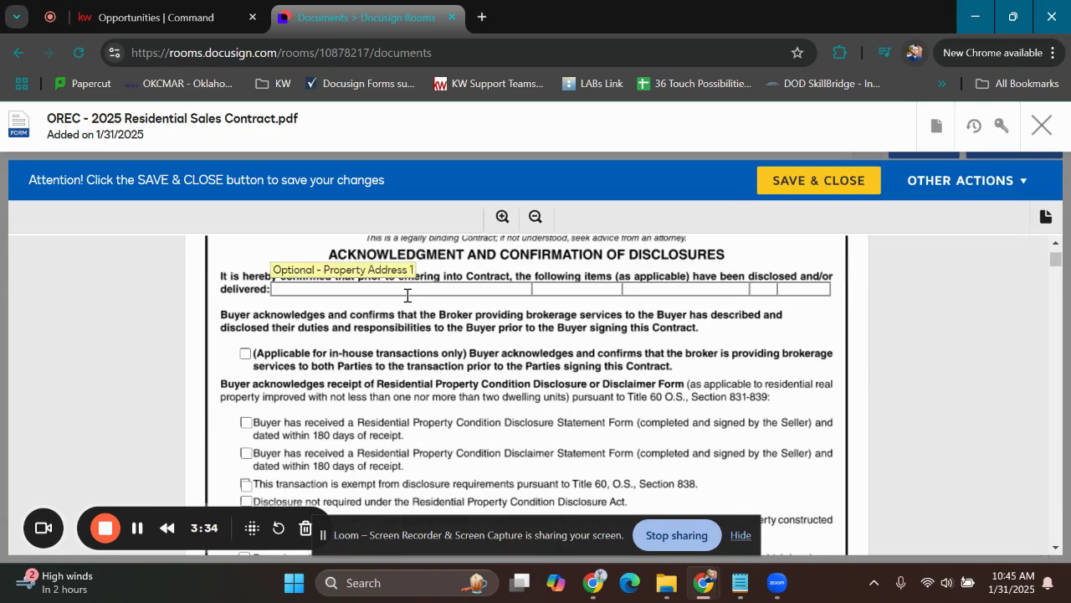
pyautogui.scroll(1, 369, 318)
pyautogui.click(335, 376)
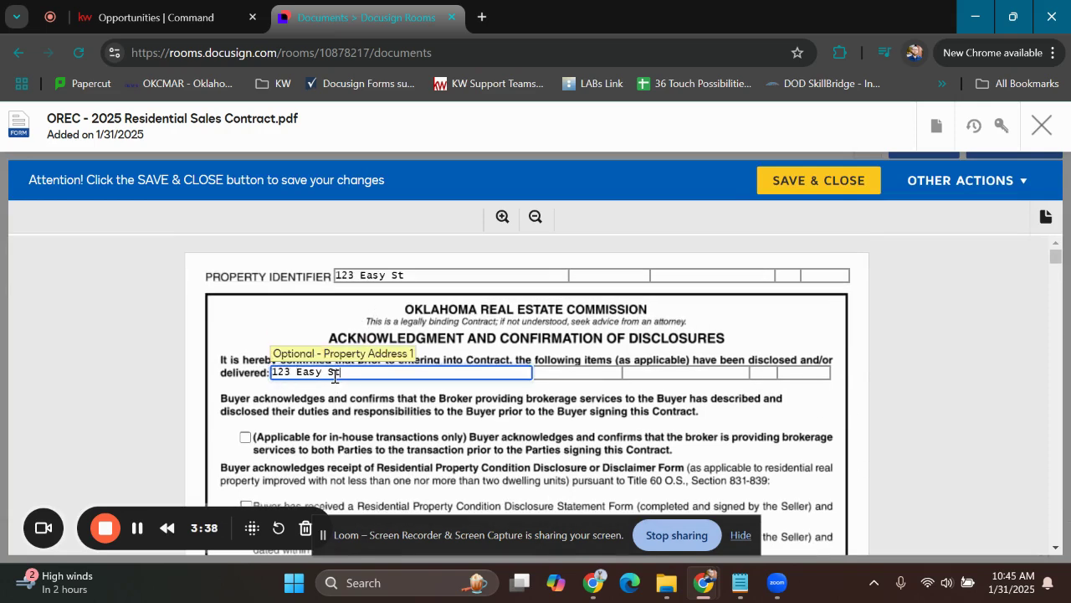
pyautogui.write('123 Easy Street')
pyautogui.press('Tab')
pyautogui.press('Tab')
pyautogui.write('Edmond')
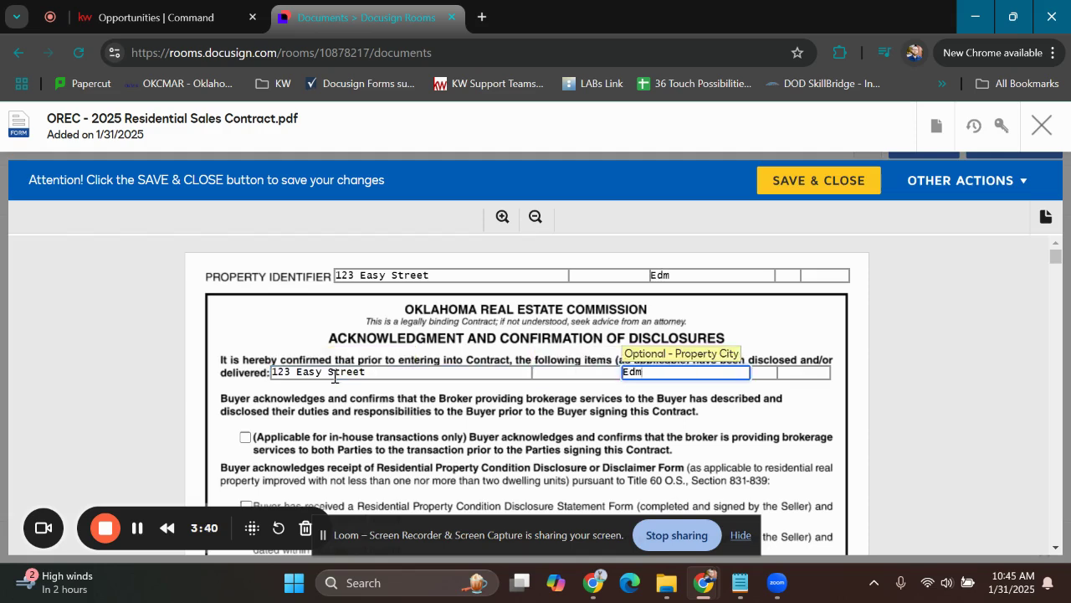
pyautogui.press('Tab')
pyautogui.write('OK')
pyautogui.press('Tab')
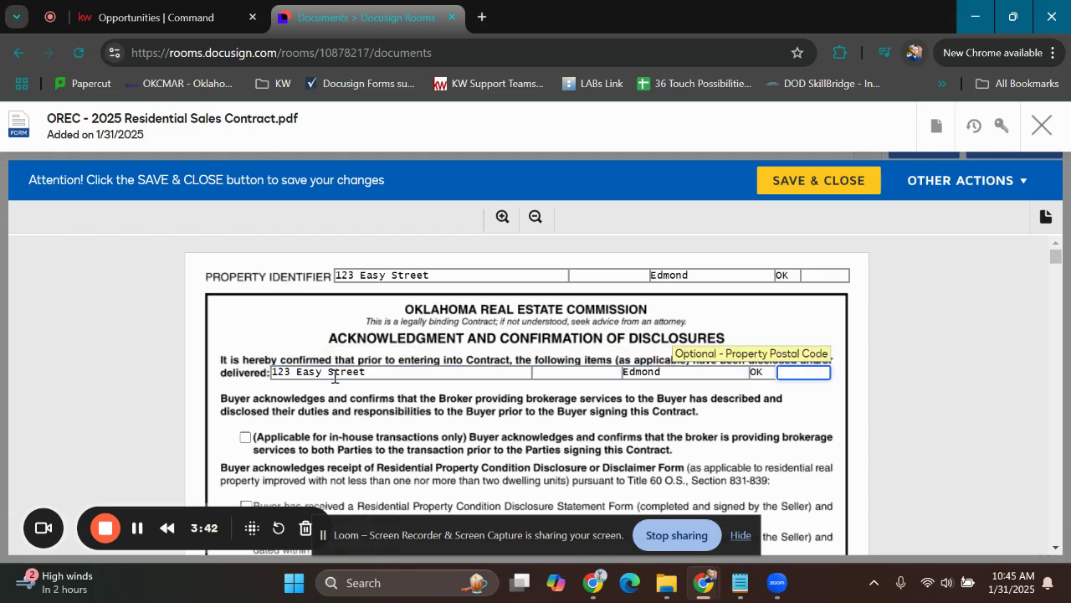
pyautogui.write('73034')
pyautogui.click(913, 398)
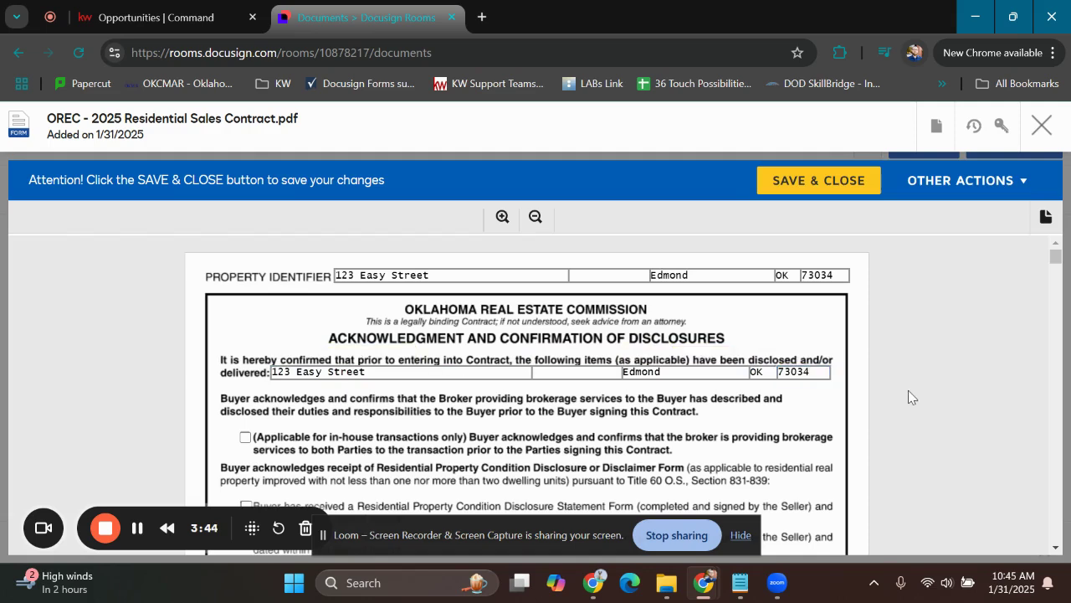
# Review the sales contract's disclosures, parties, legal description and purchase terms, and save and close the form
pyautogui.scroll(-2, 609, 290)
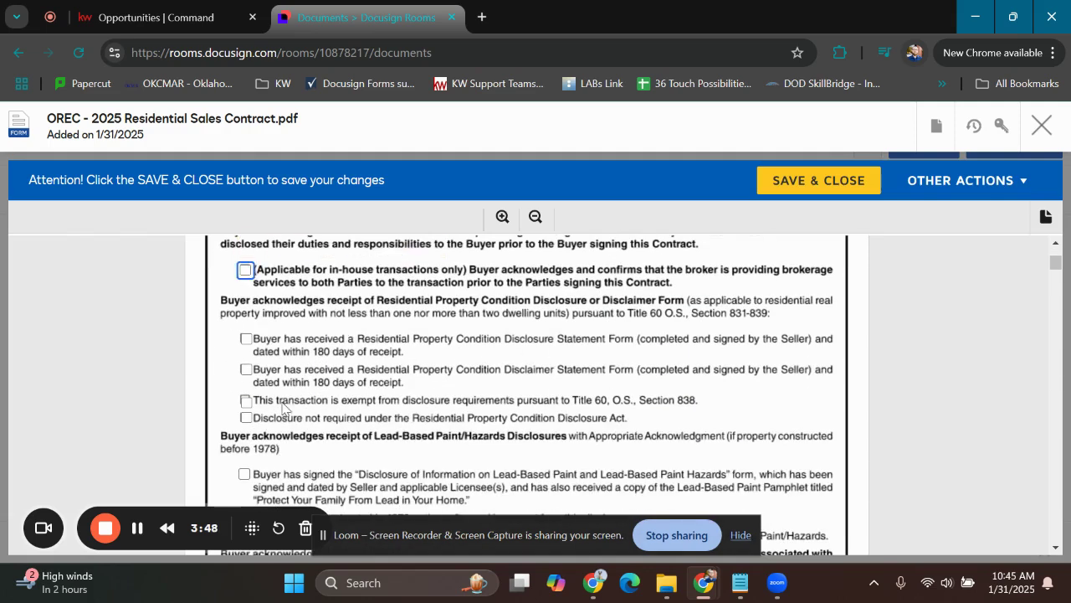
pyautogui.scroll(-1, 728, 328)
pyautogui.scroll(-2, 728, 328)
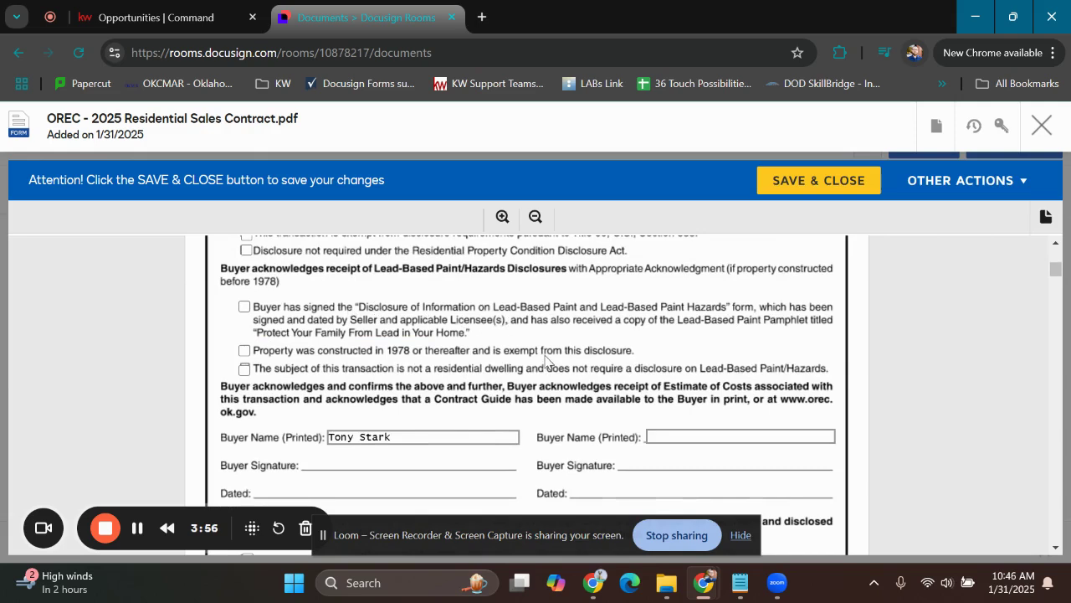
pyautogui.scroll(-7, 545, 358)
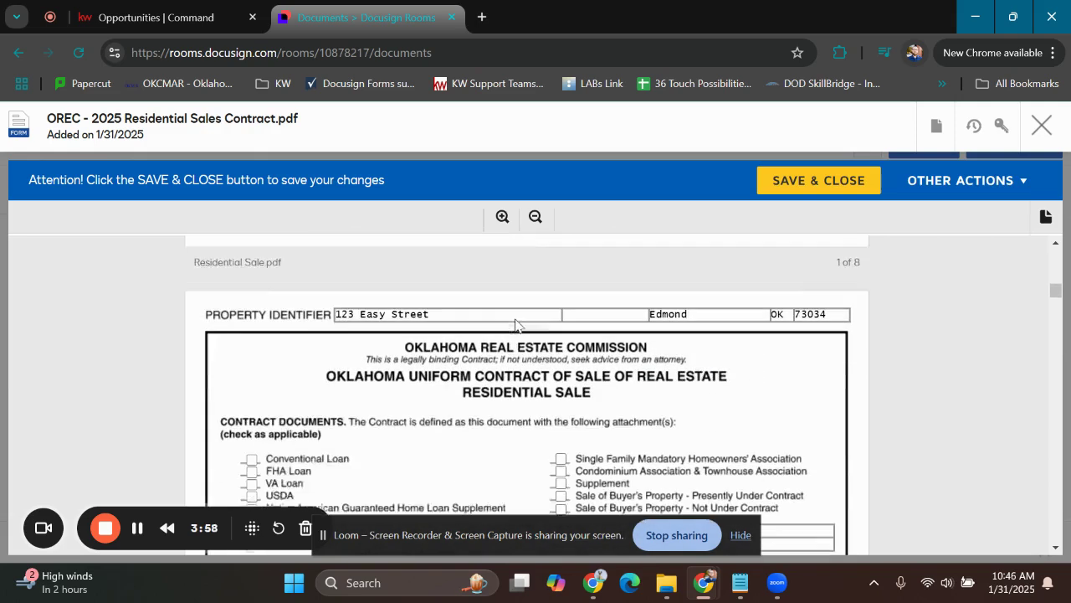
pyautogui.scroll(-5, 515, 324)
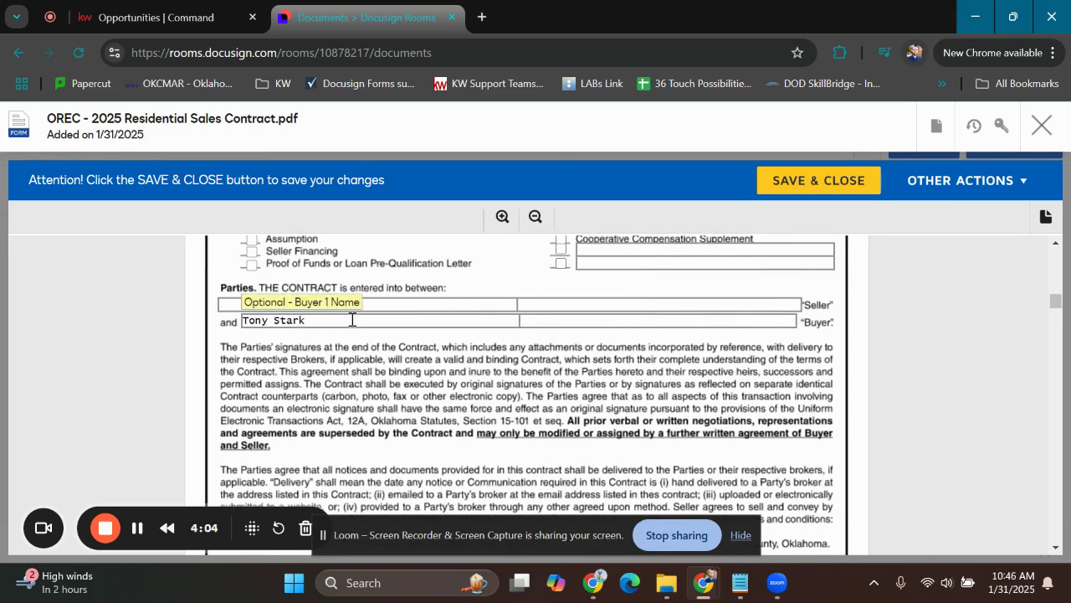
pyautogui.tripleClick(302, 320)
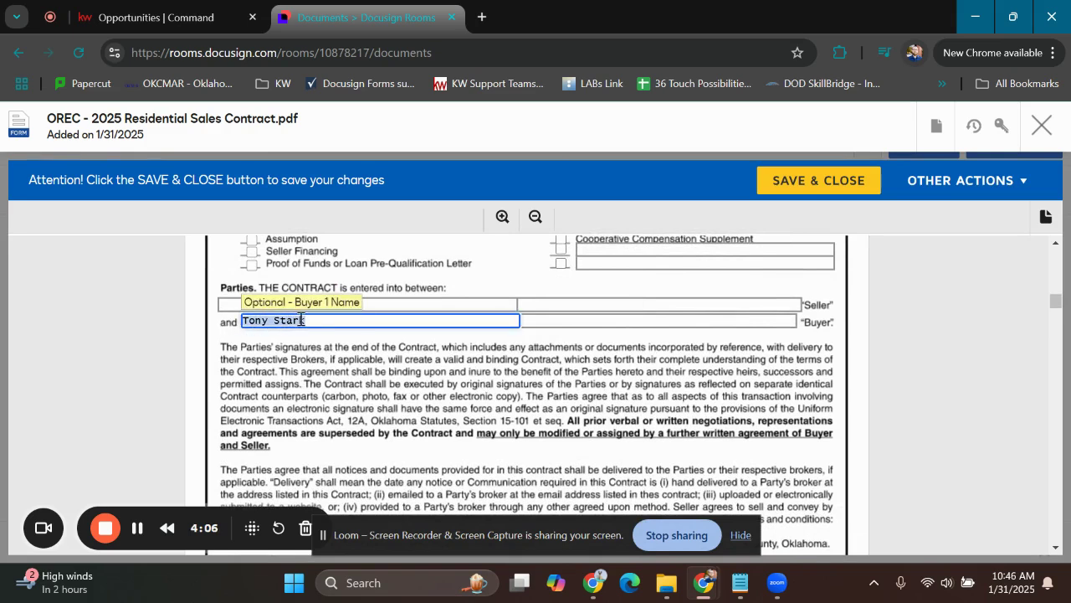
pyautogui.click(309, 358)
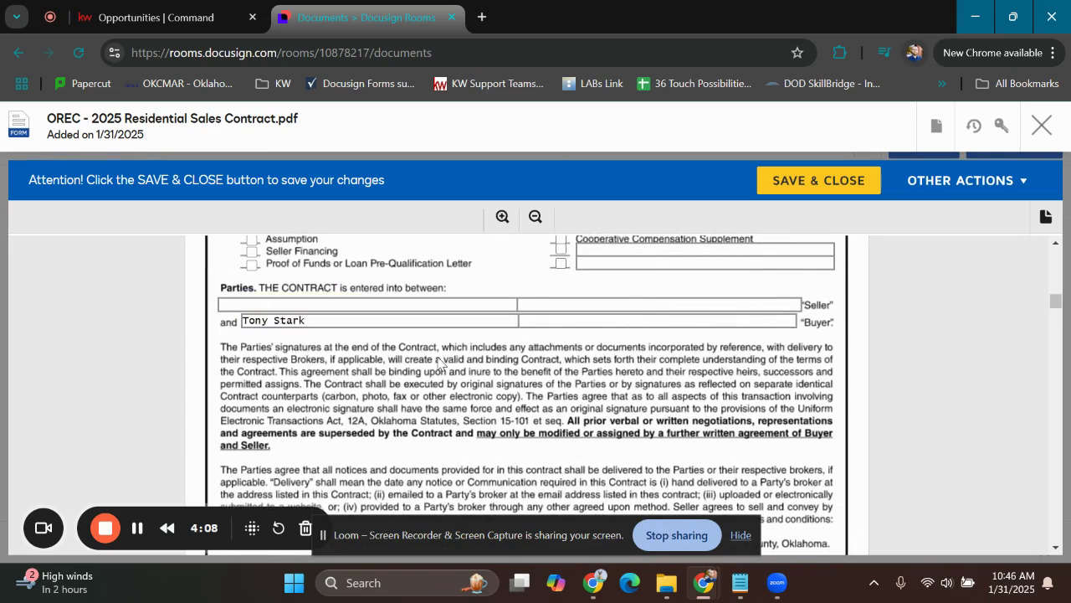
pyautogui.scroll(-3, 443, 362)
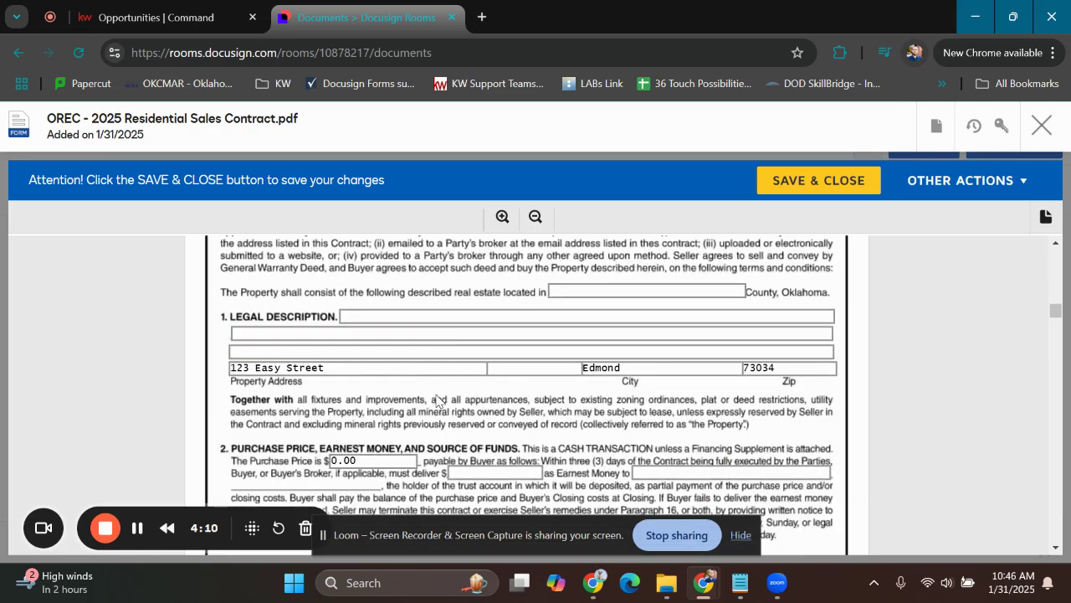
pyautogui.scroll(-3, 442, 402)
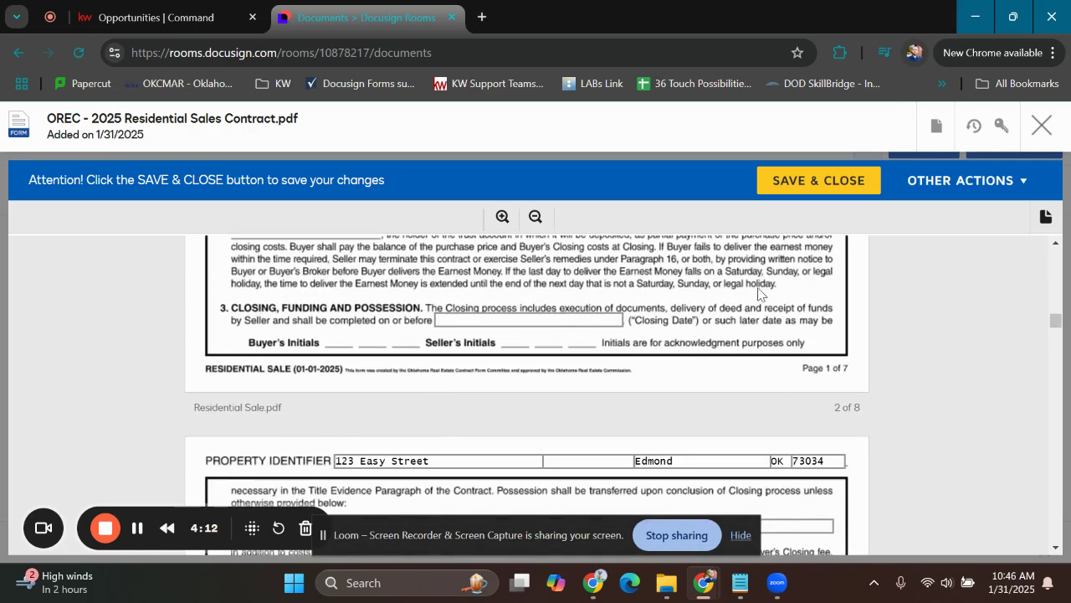
pyautogui.click(783, 189)
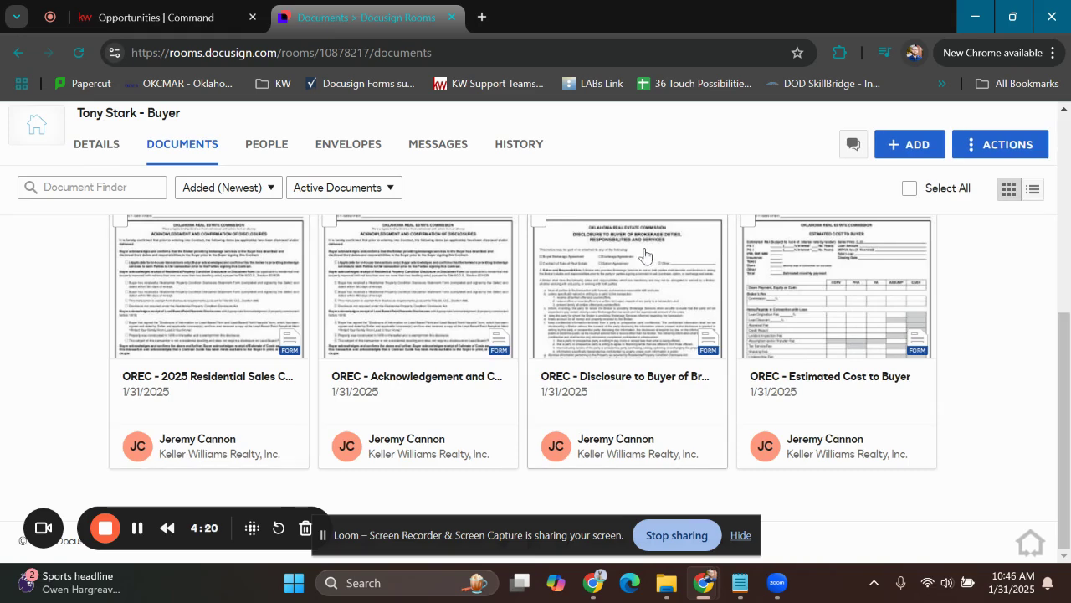
# Browse the OREC library among the Docusign Forms available to add to the room, and close the form selection
pyautogui.scroll(3, 510, 324)
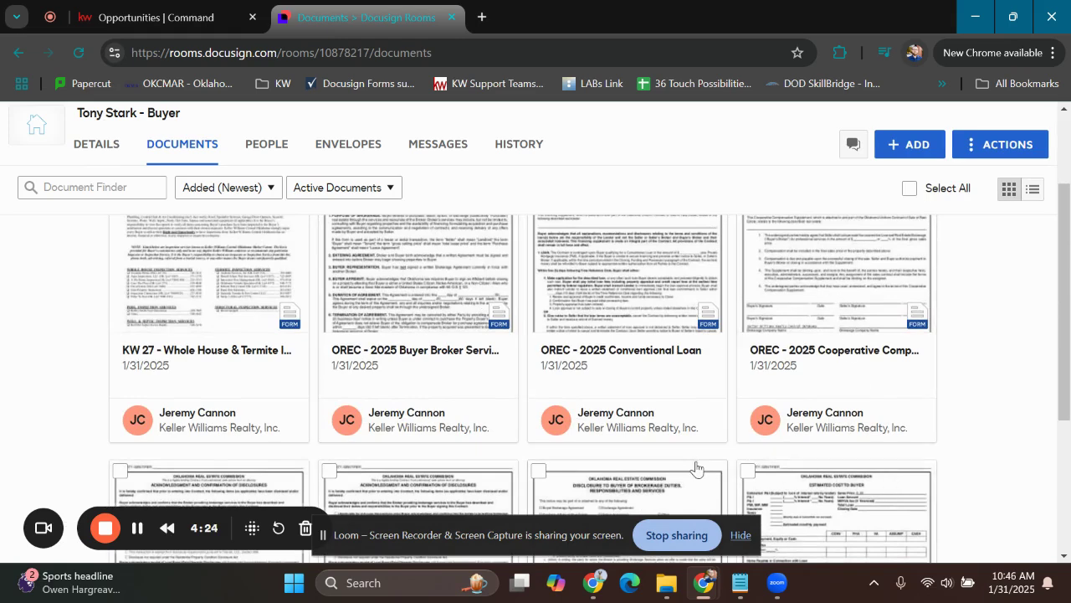
pyautogui.scroll(-2, 699, 398)
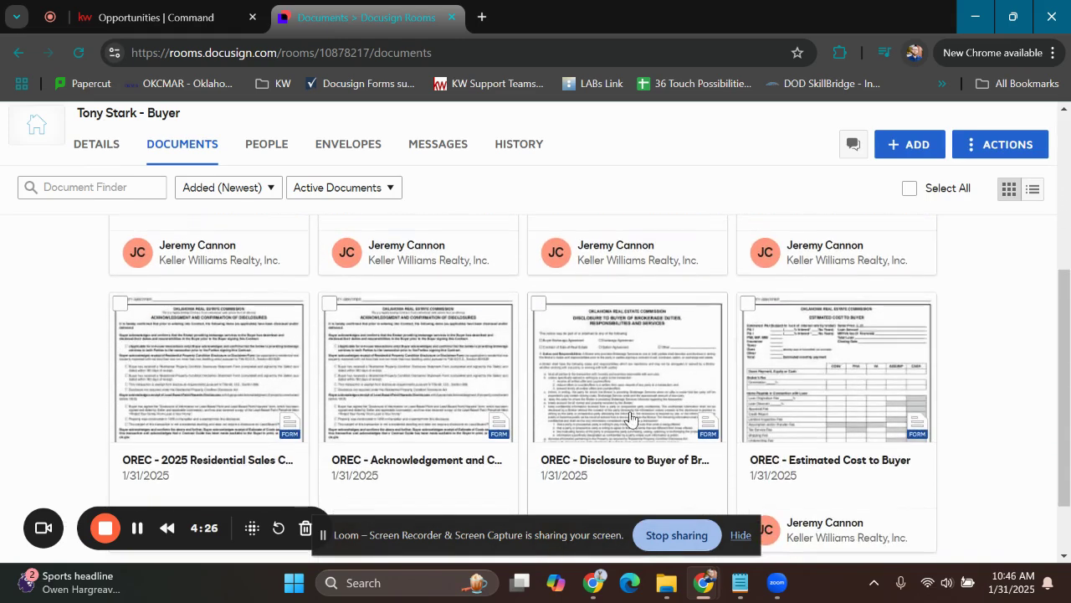
pyautogui.scroll(5, 628, 414)
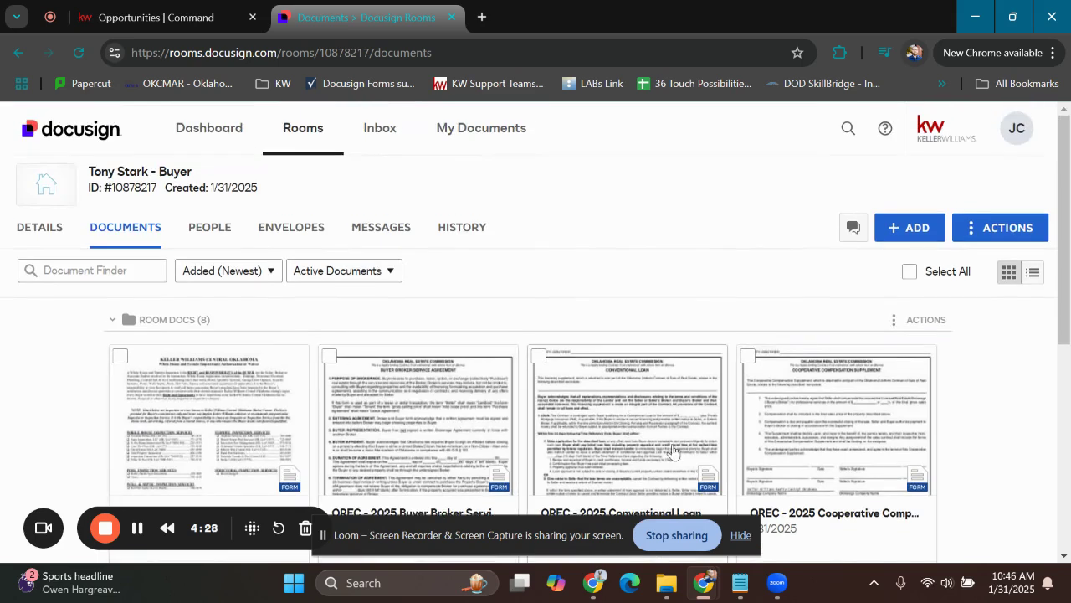
pyautogui.click(900, 235)
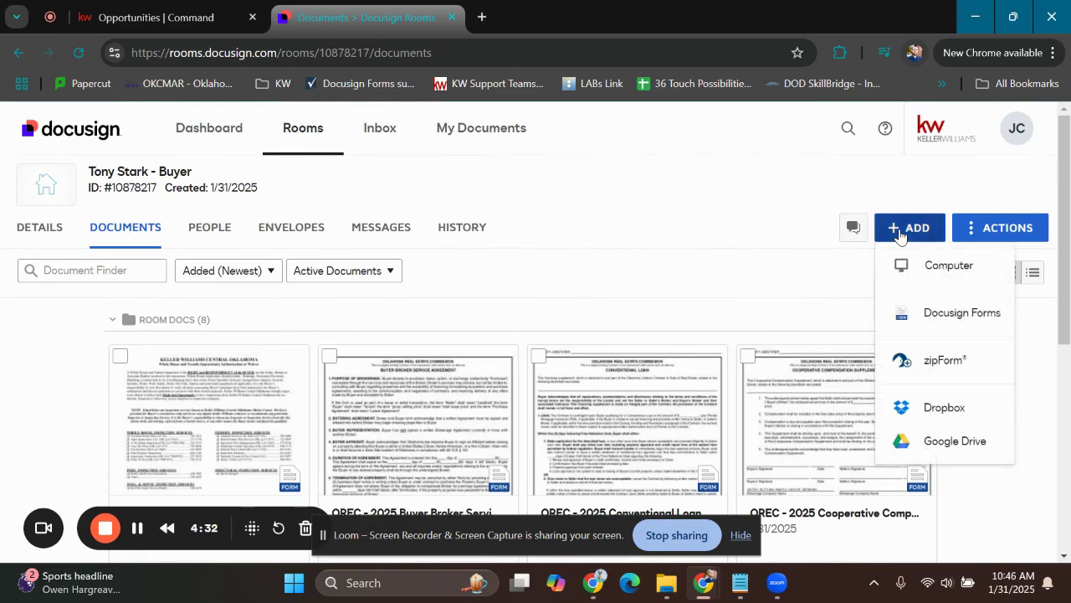
pyautogui.click(949, 317)
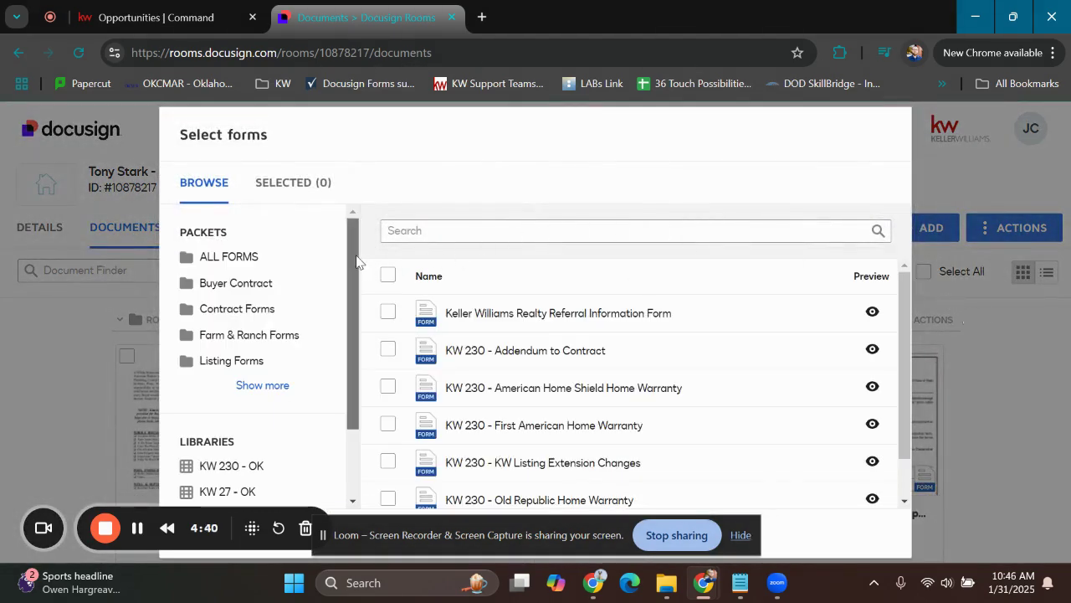
pyautogui.scroll(-2, 277, 351)
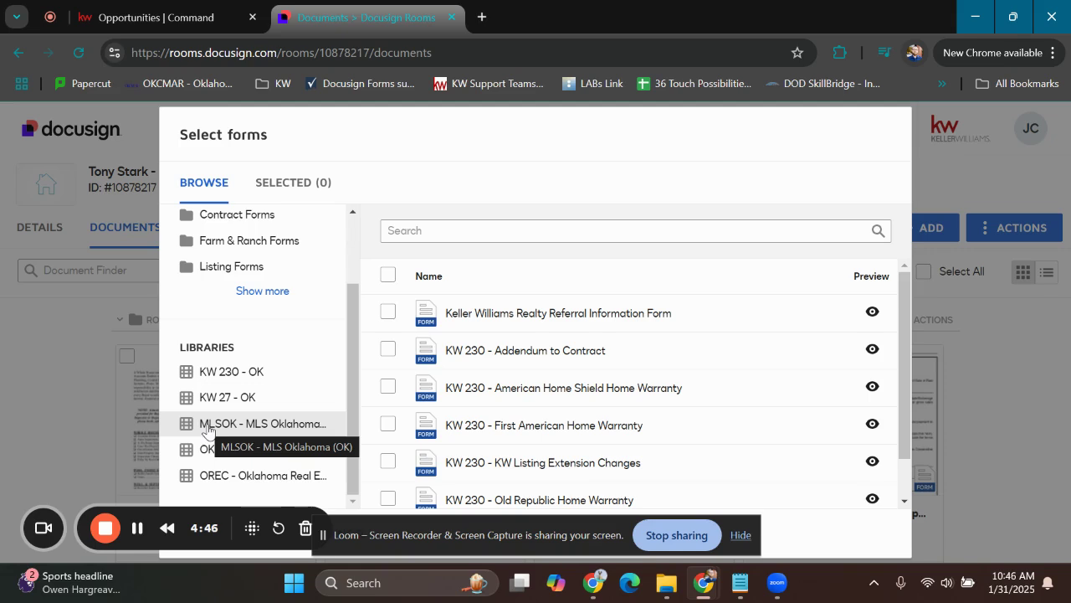
pyautogui.click(224, 476)
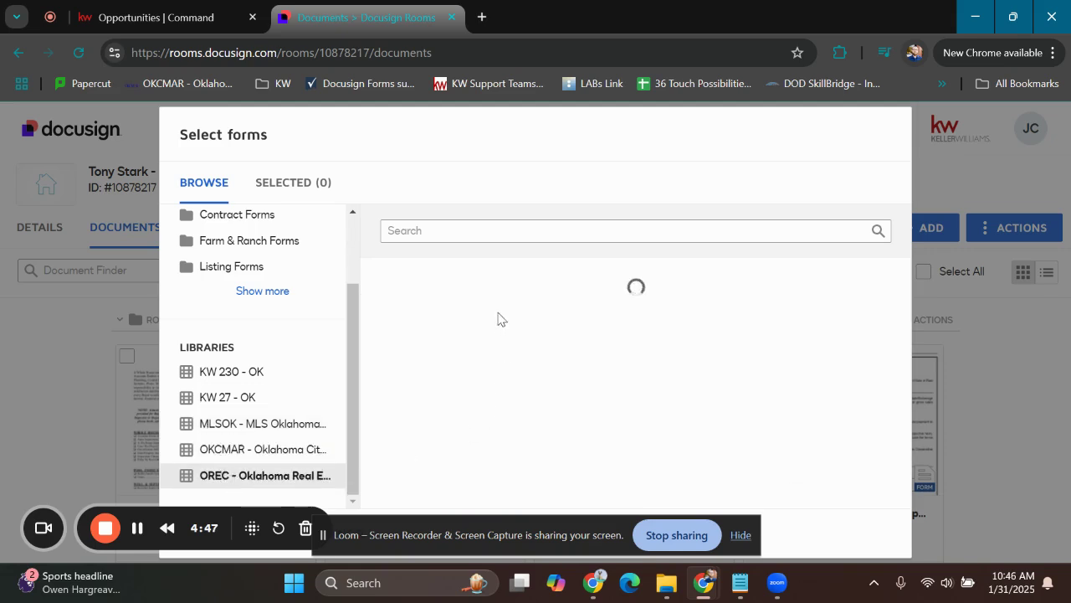
pyautogui.moveTo(904, 279)
pyautogui.mouseDown()
pyautogui.moveTo(904, 290)
pyautogui.moveTo(904, 277)
pyautogui.mouseUp()
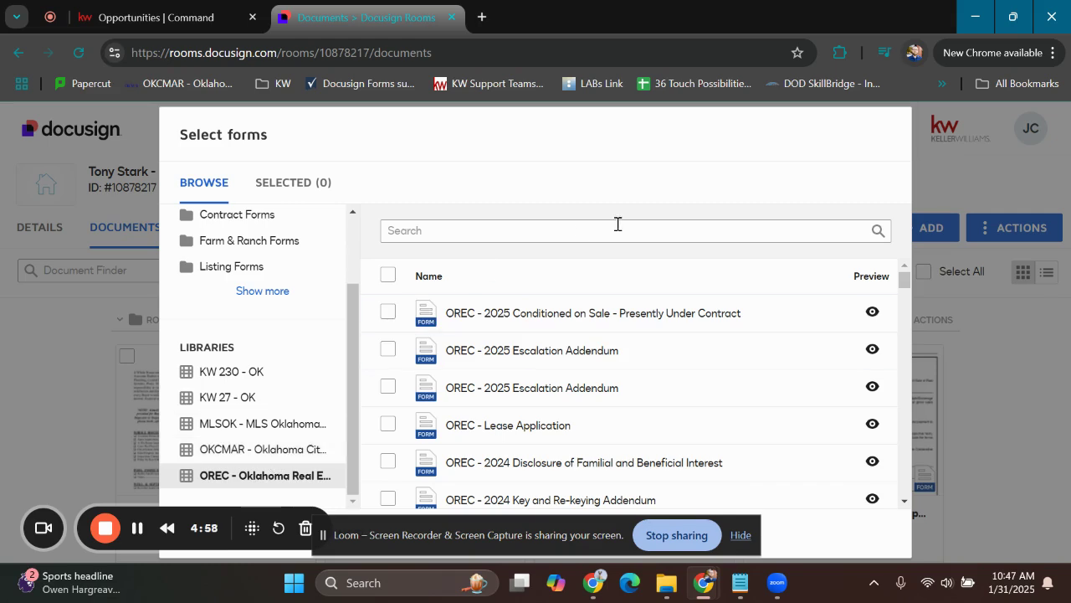
pyautogui.click(134, 314)
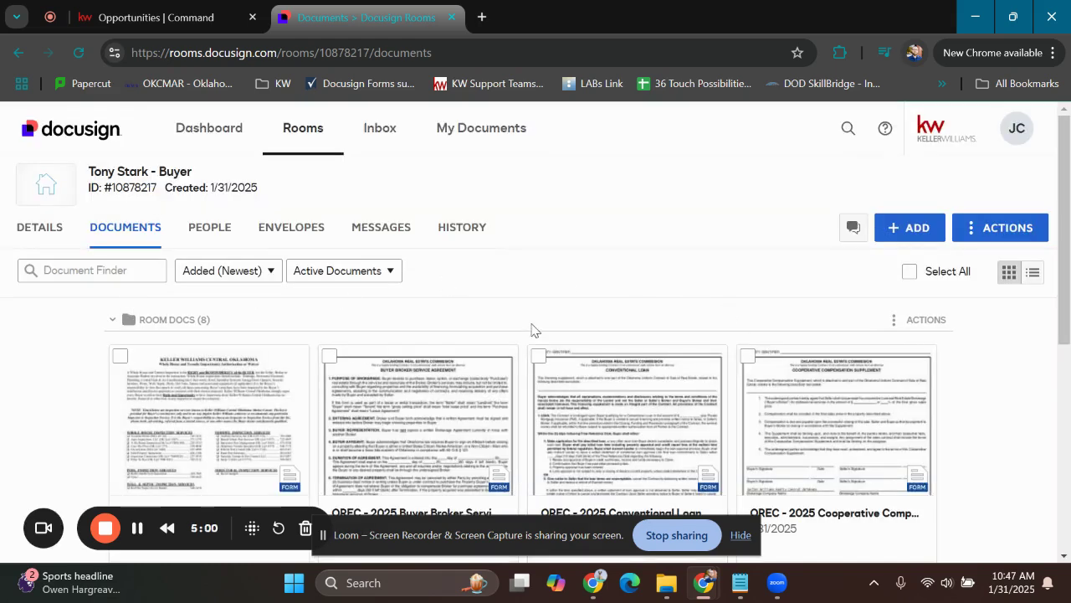
# Select all room documents except the Estimated Cost to Buyer form
pyautogui.scroll(-1, 530, 326)
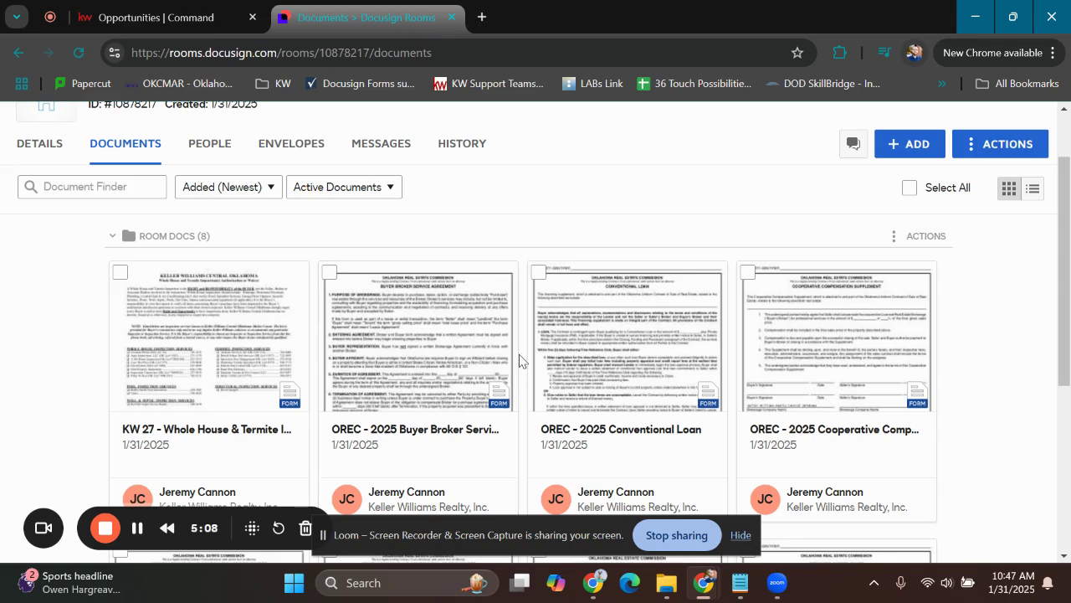
pyautogui.scroll(-2, 519, 356)
pyautogui.scroll(-1, 328, 377)
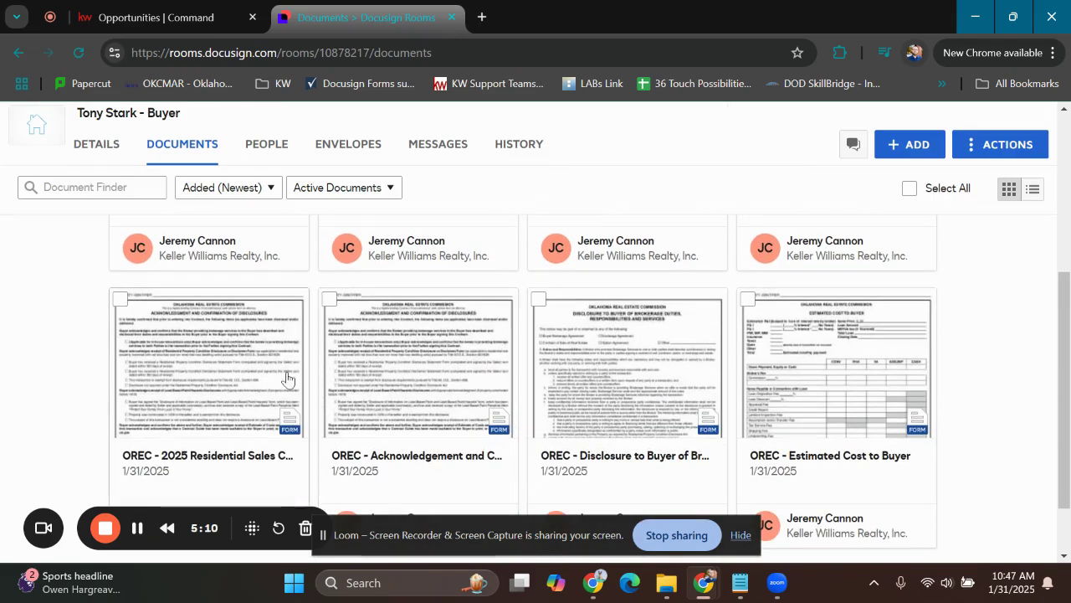
pyautogui.click(121, 299)
pyautogui.click(329, 300)
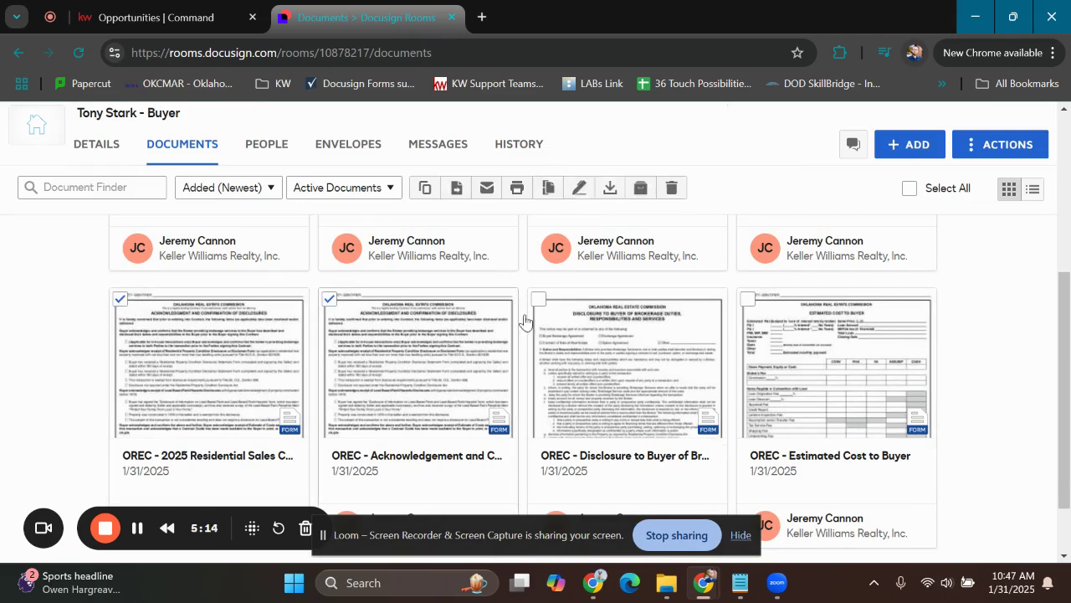
pyautogui.click(539, 299)
pyautogui.scroll(3, 583, 374)
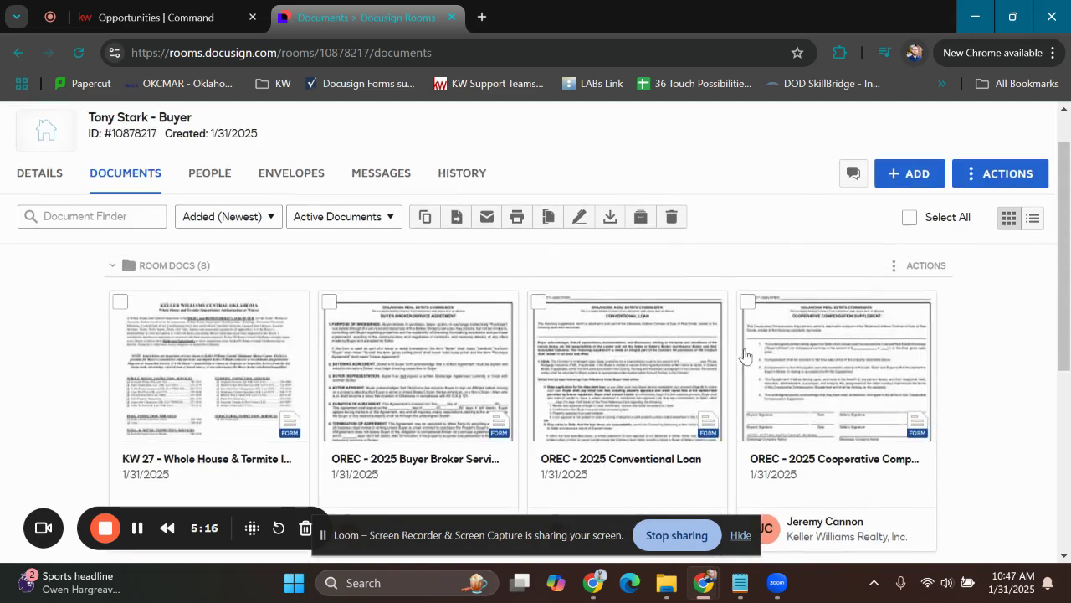
pyautogui.click(748, 301)
pyautogui.click(538, 303)
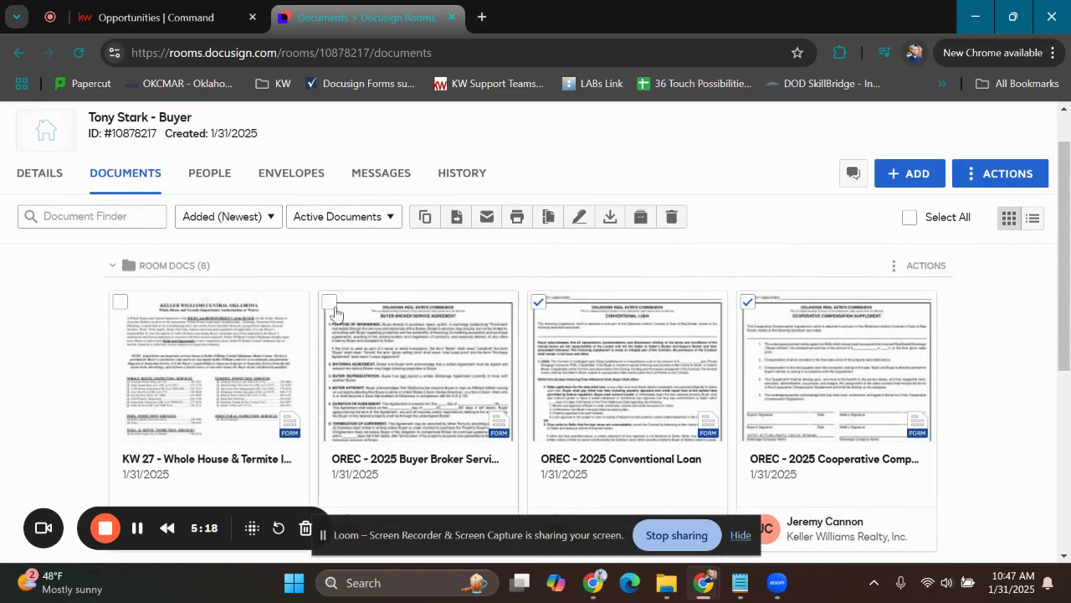
pyautogui.click(329, 303)
pyautogui.click(122, 303)
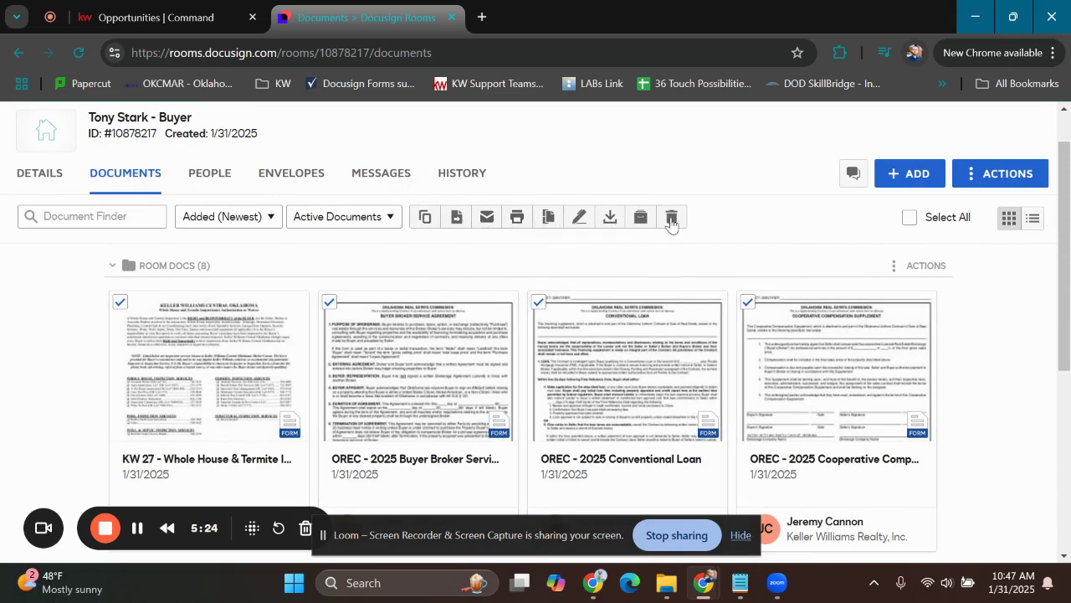
# Create an envelope from the selected documents with Buyer One and Buyer Agent as recipient roles, and look over its documents
pyautogui.click(580, 219)
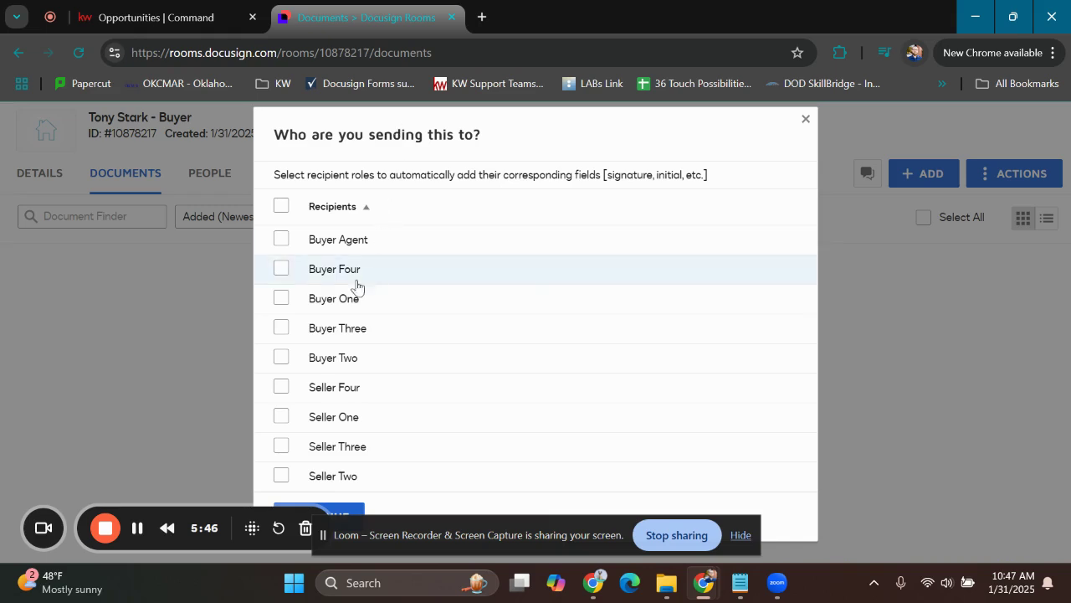
pyautogui.click(329, 303)
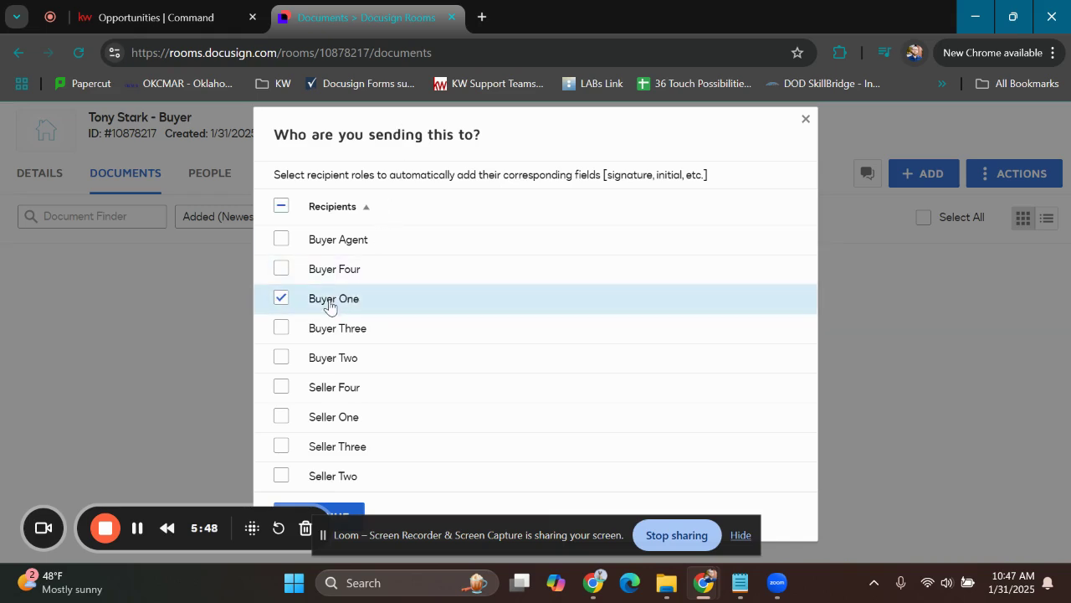
pyautogui.click(324, 237)
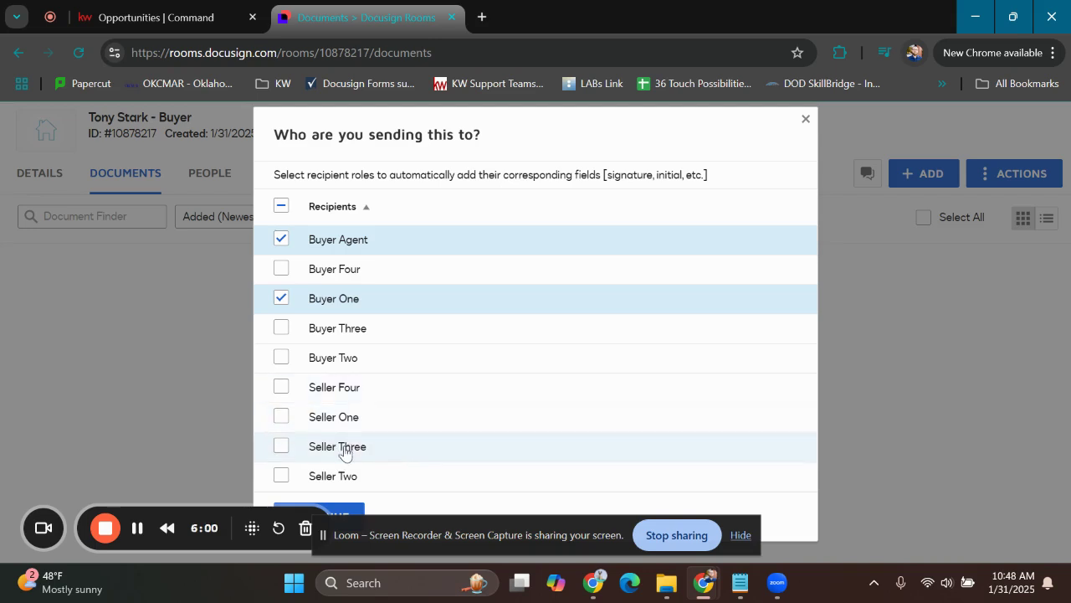
pyautogui.click(348, 510)
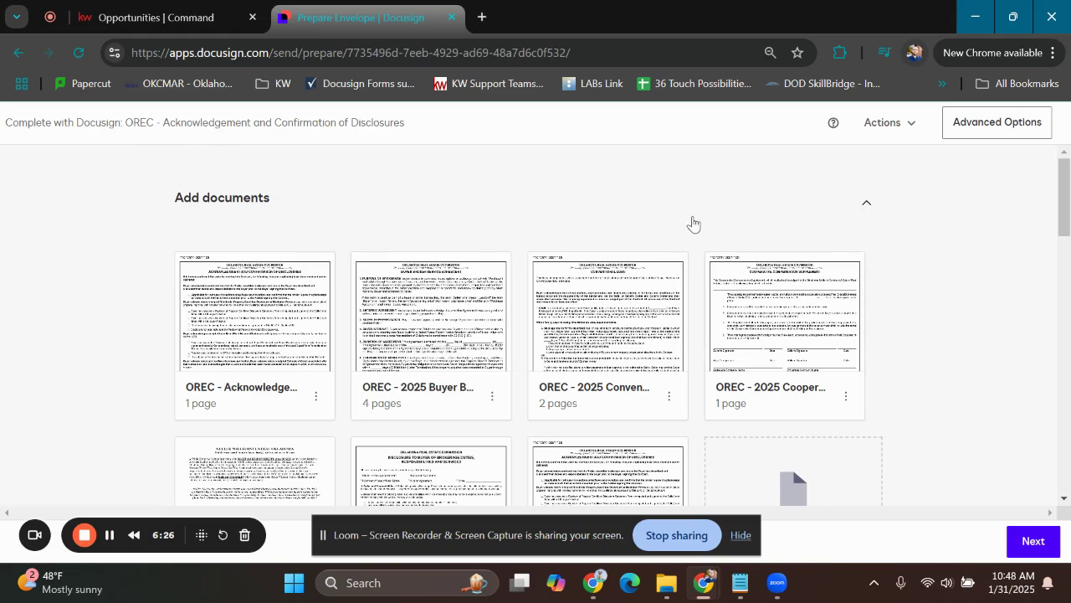
pyautogui.scroll(-1, 423, 210)
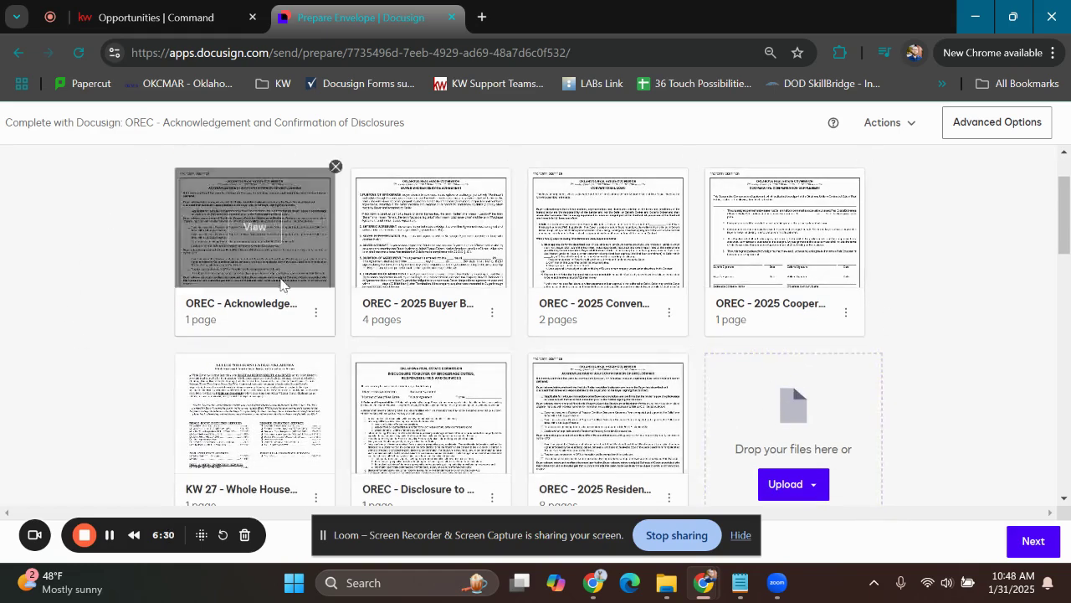
# Review the Buyer One and Buyer Agent recipients and turn off the signing order for the envelope
pyautogui.scroll(-7, 984, 289)
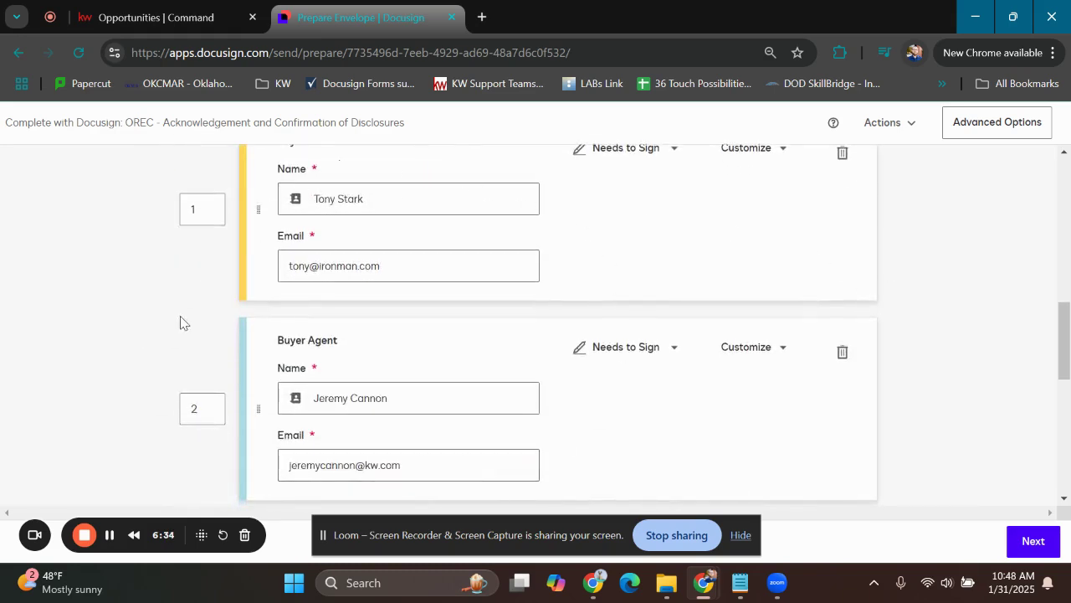
pyautogui.scroll(1, 185, 323)
pyautogui.scroll(2, 185, 323)
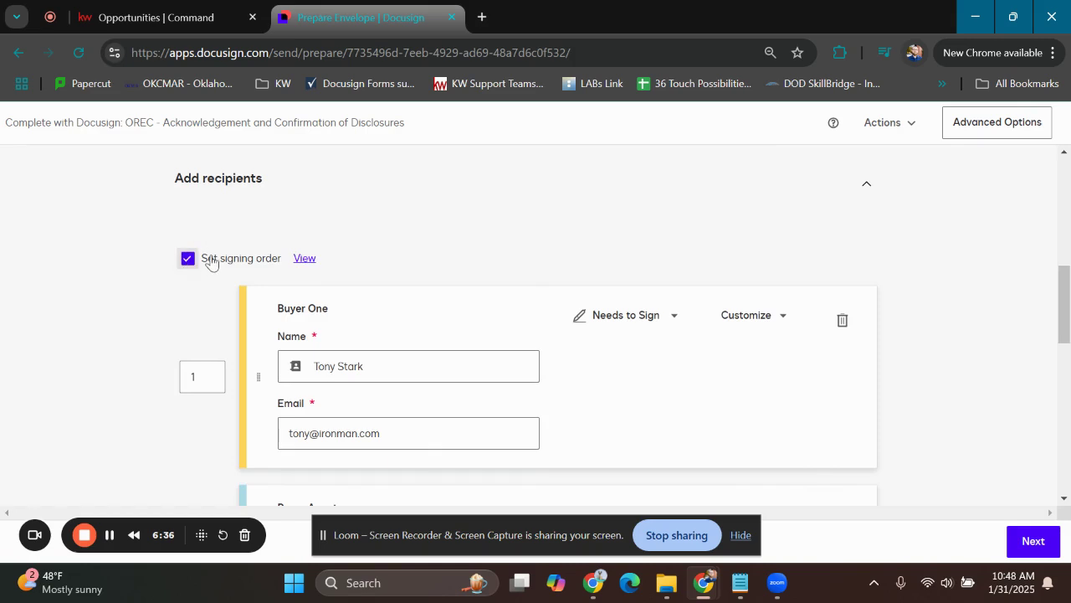
pyautogui.scroll(-1, 220, 285)
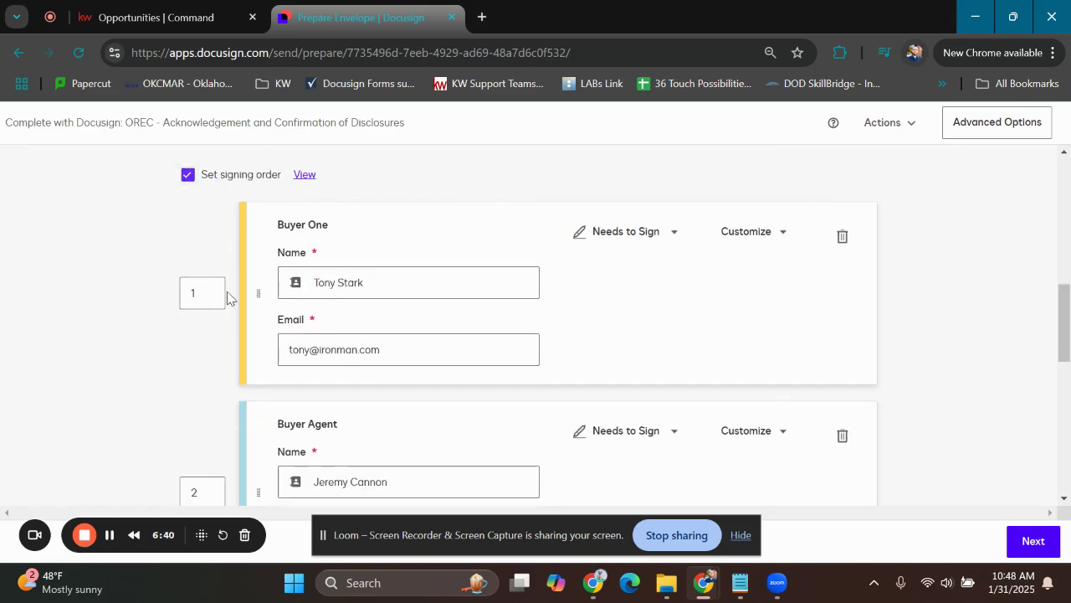
pyautogui.scroll(-1, 282, 421)
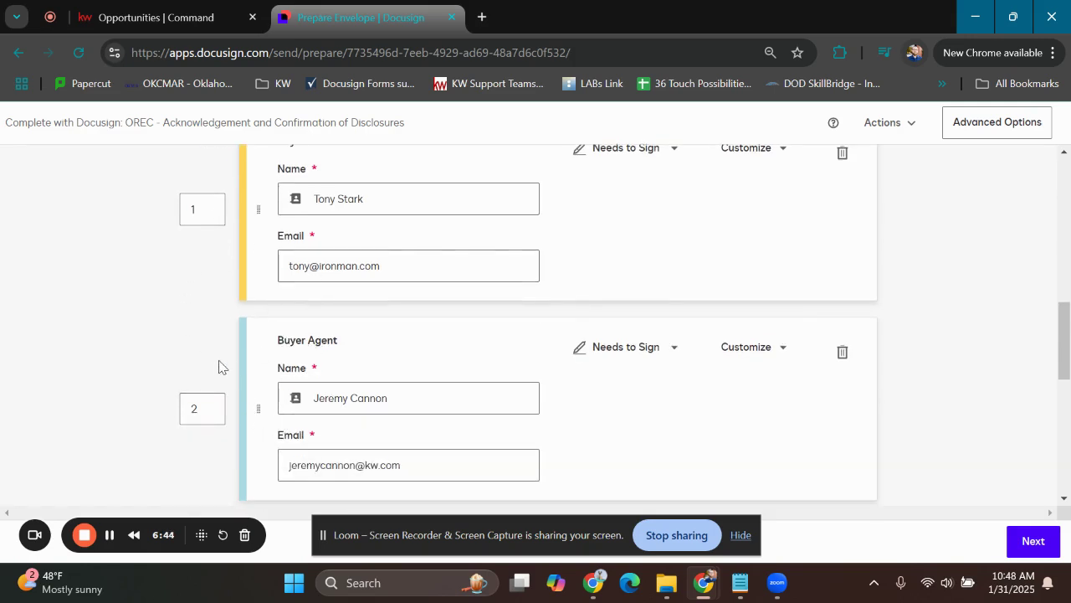
pyautogui.scroll(2, 216, 348)
pyautogui.click(188, 258)
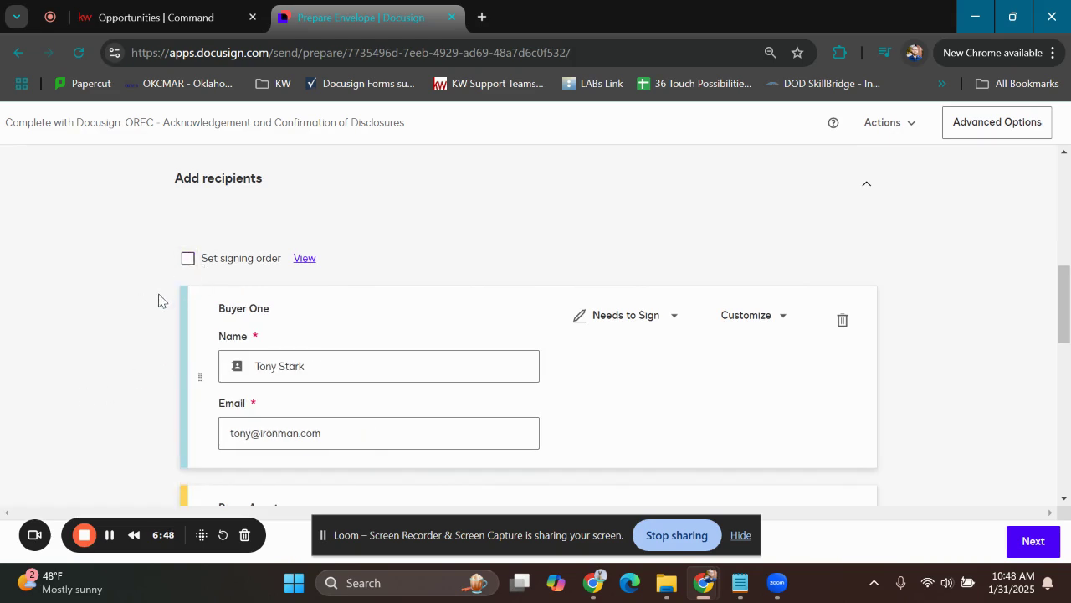
# Check the recipients' details and the email subject and message, and continue to placing fields on the documents
pyautogui.scroll(-1, 161, 300)
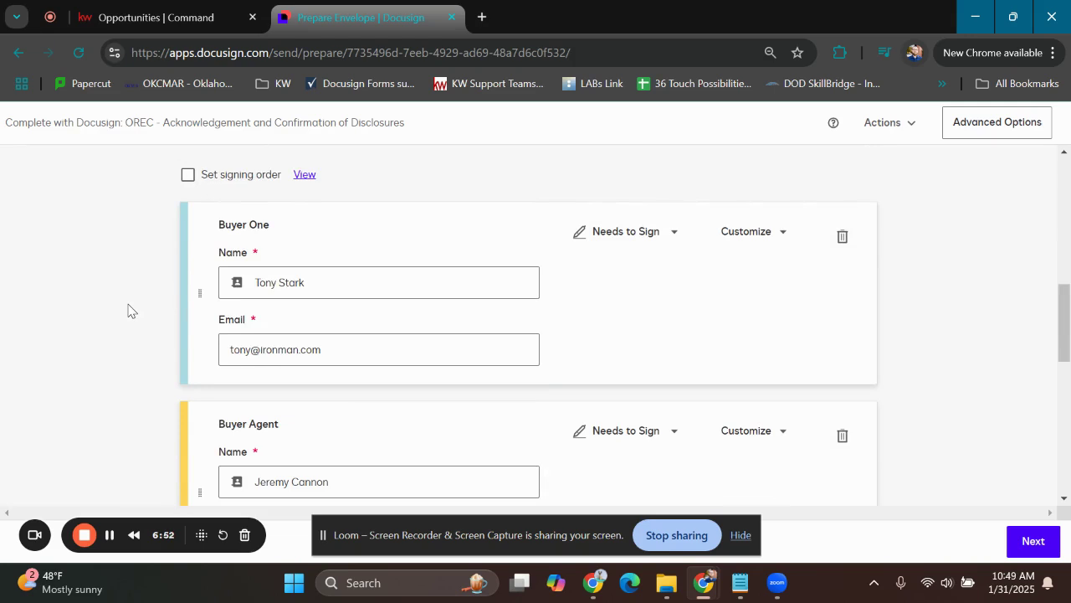
pyautogui.scroll(-1, 135, 290)
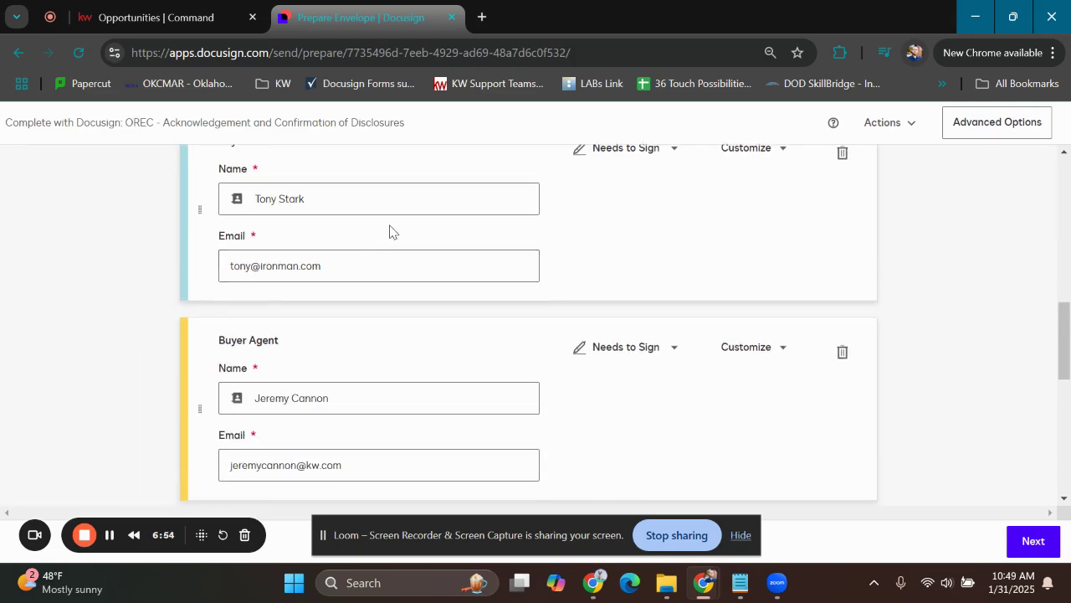
pyautogui.scroll(-1, 122, 313)
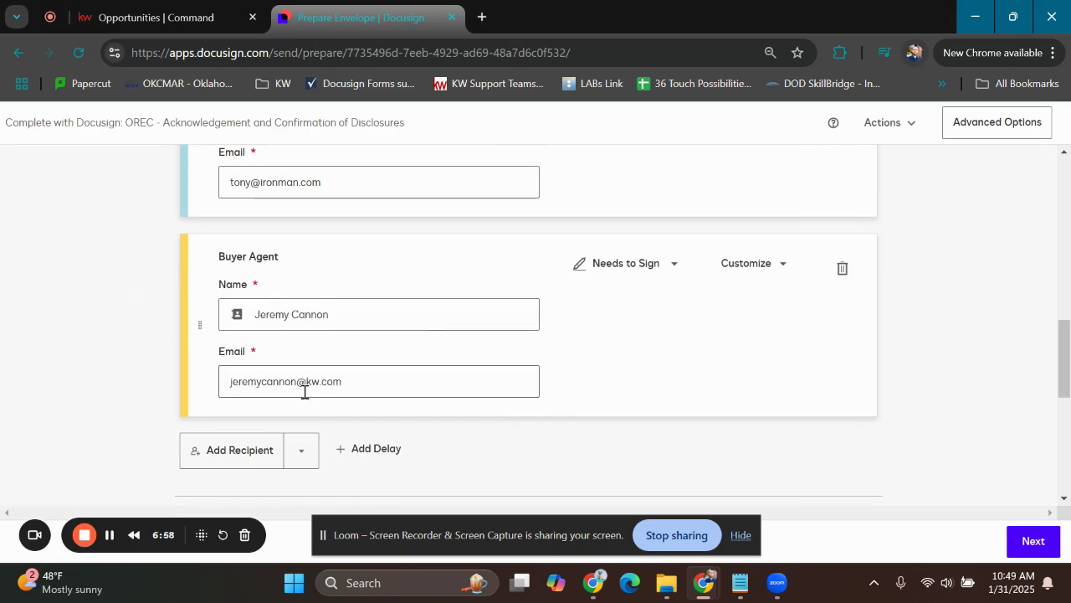
pyautogui.scroll(-10, 165, 293)
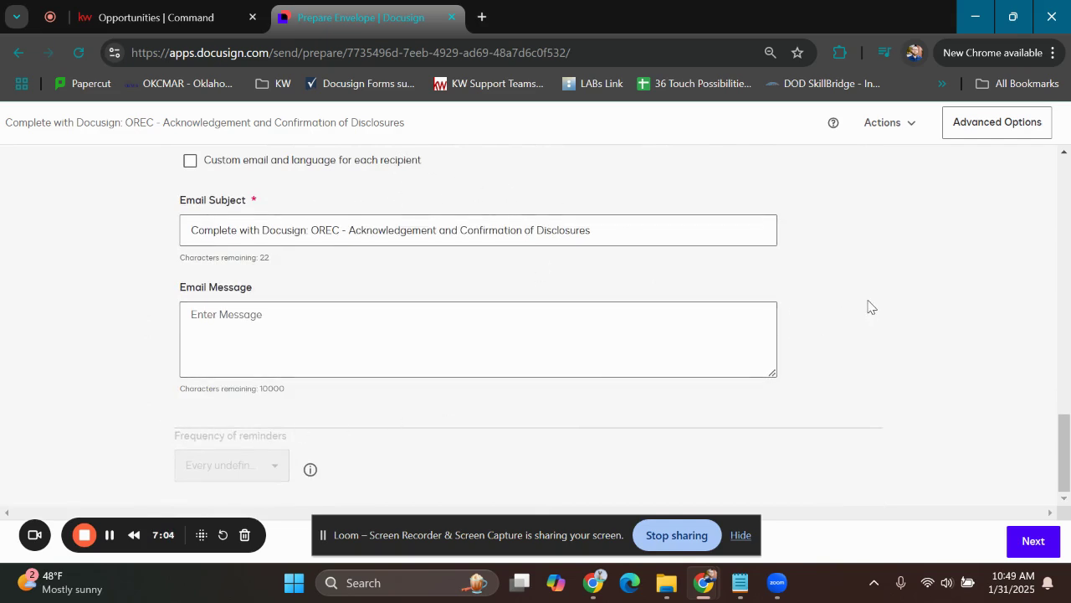
pyautogui.click(1026, 542)
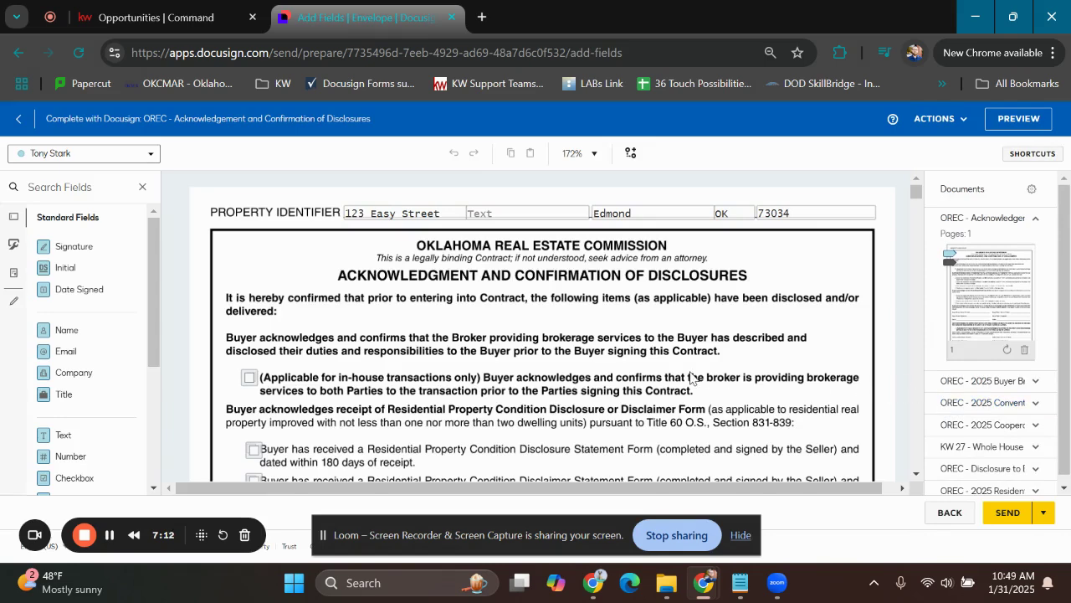
# Inspect the buyer's name, signature and date fields on the disclosures acknowledgment and the buyer's initials fields in the Buyer Broker Service Agreement
pyautogui.scroll(-2, 514, 301)
pyautogui.scroll(-5, 423, 347)
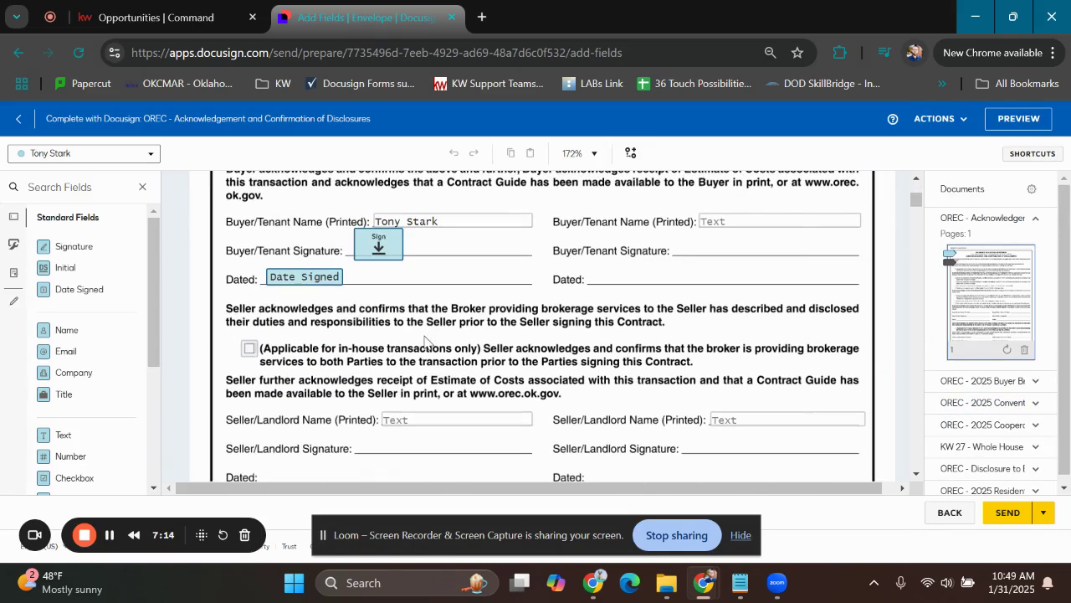
pyautogui.click(461, 225)
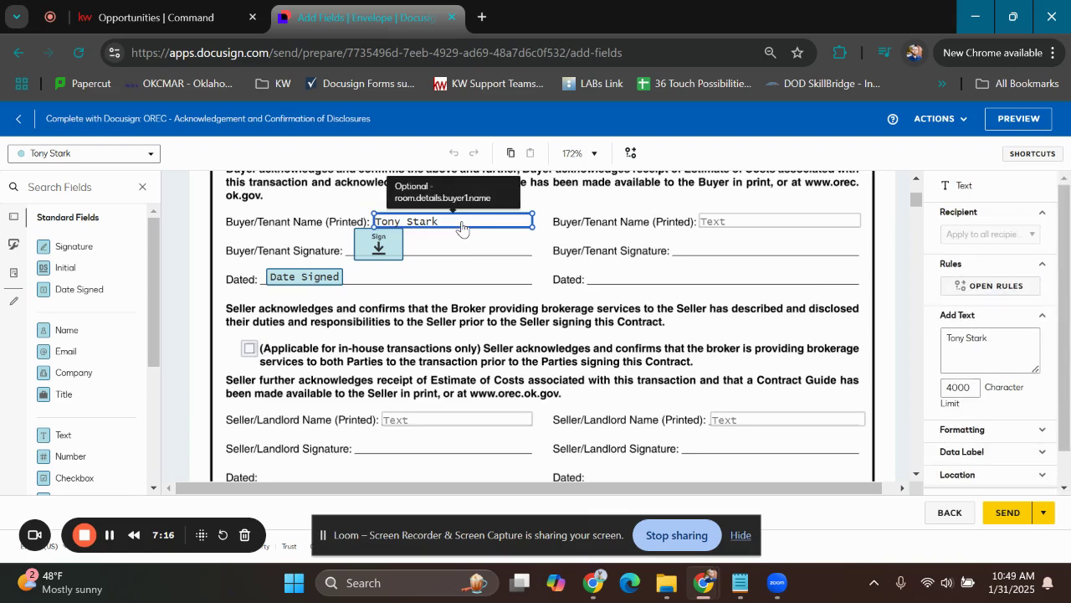
pyautogui.click(504, 322)
pyautogui.click(379, 249)
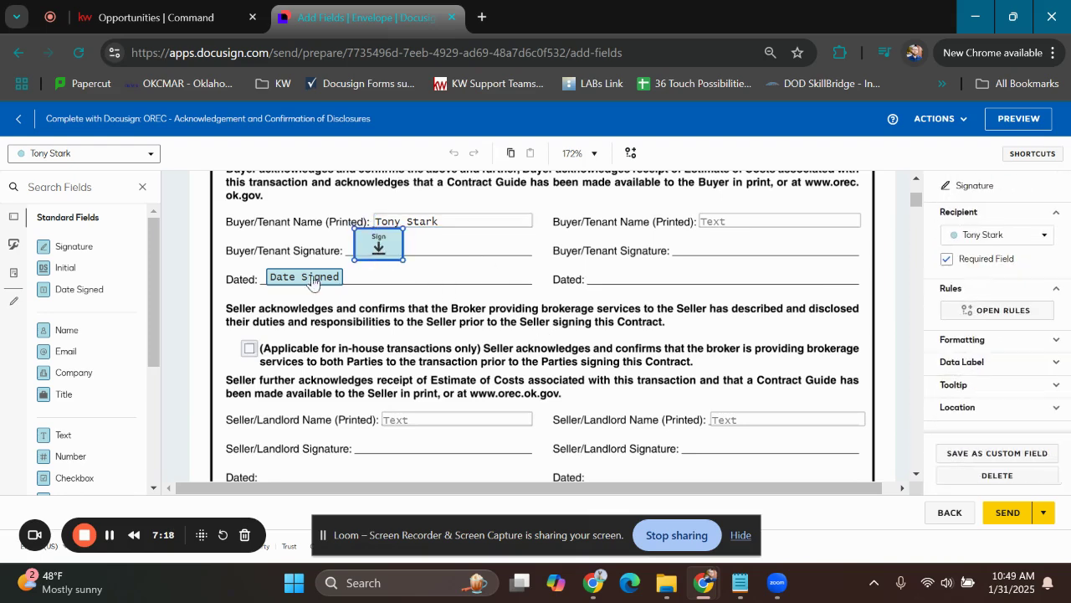
pyautogui.click(458, 285)
pyautogui.scroll(-5, 458, 285)
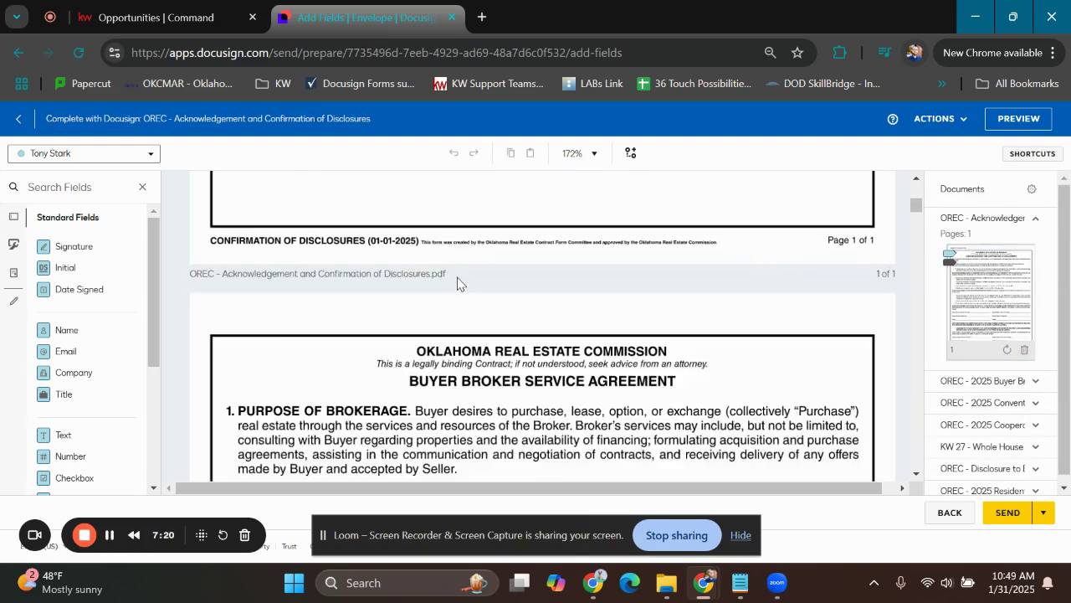
pyautogui.scroll(-15, 457, 283)
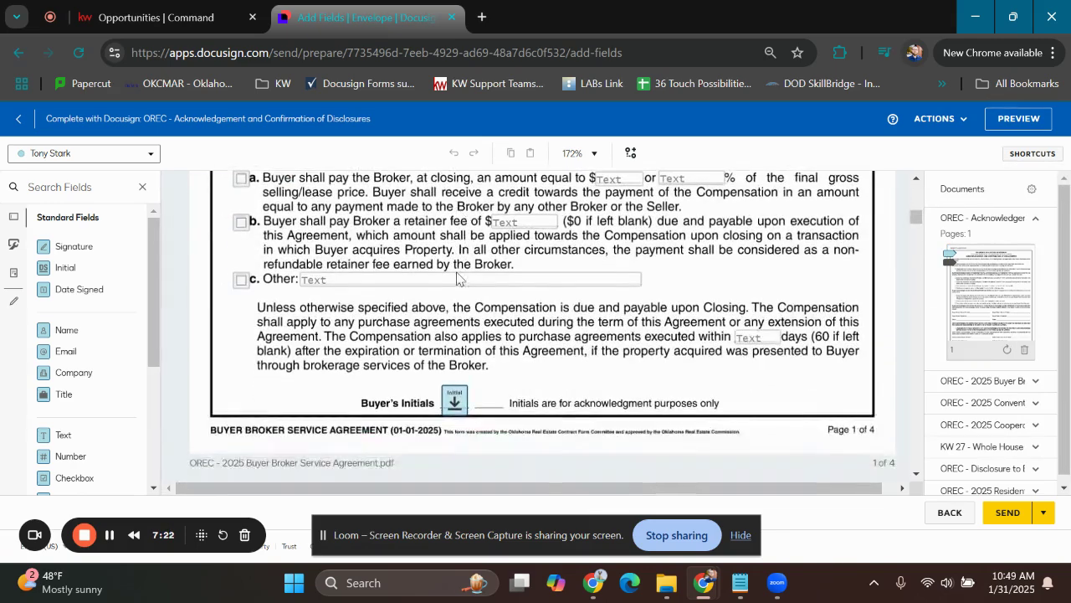
pyautogui.scroll(-9, 458, 279)
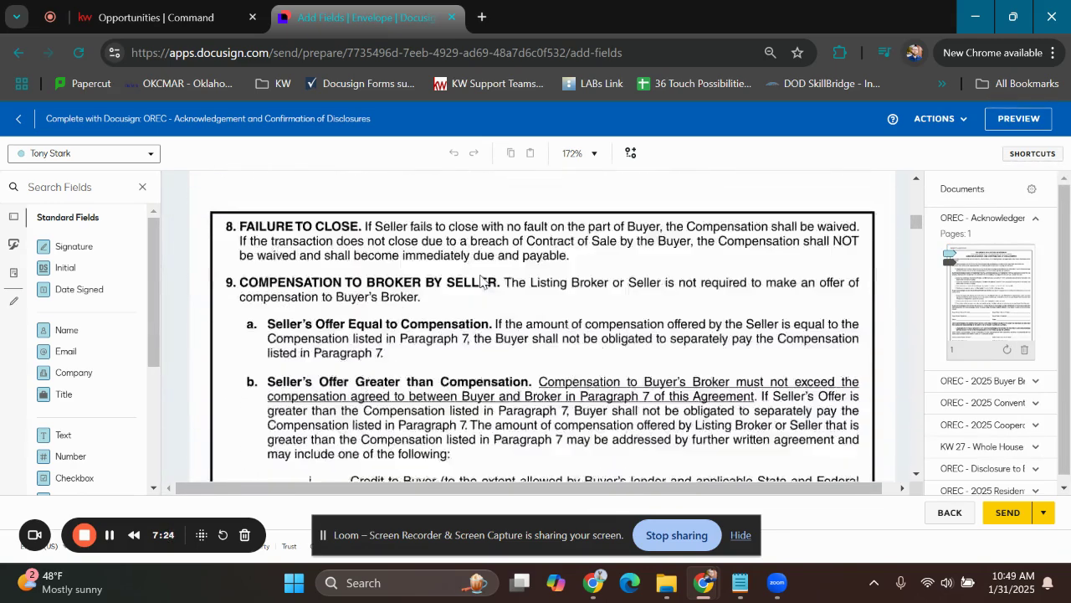
pyautogui.scroll(-10, 480, 280)
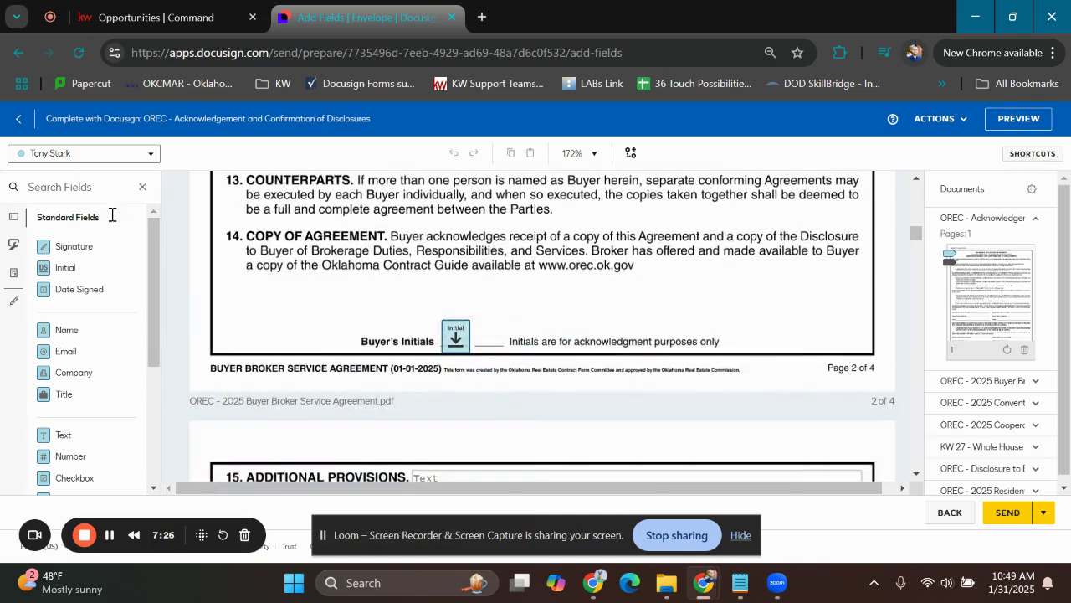
# Place a Signature field and a Date Signed field for the buyer below paragraph 14 on page 2 of the Buyer Broker Service Agreement
pyautogui.click(111, 159)
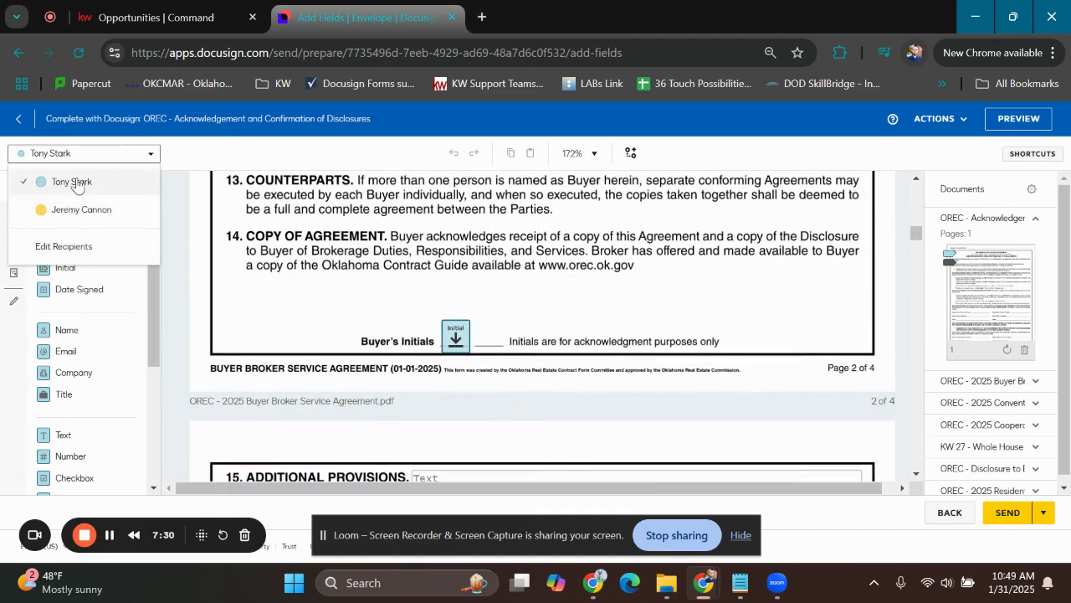
pyautogui.click(82, 177)
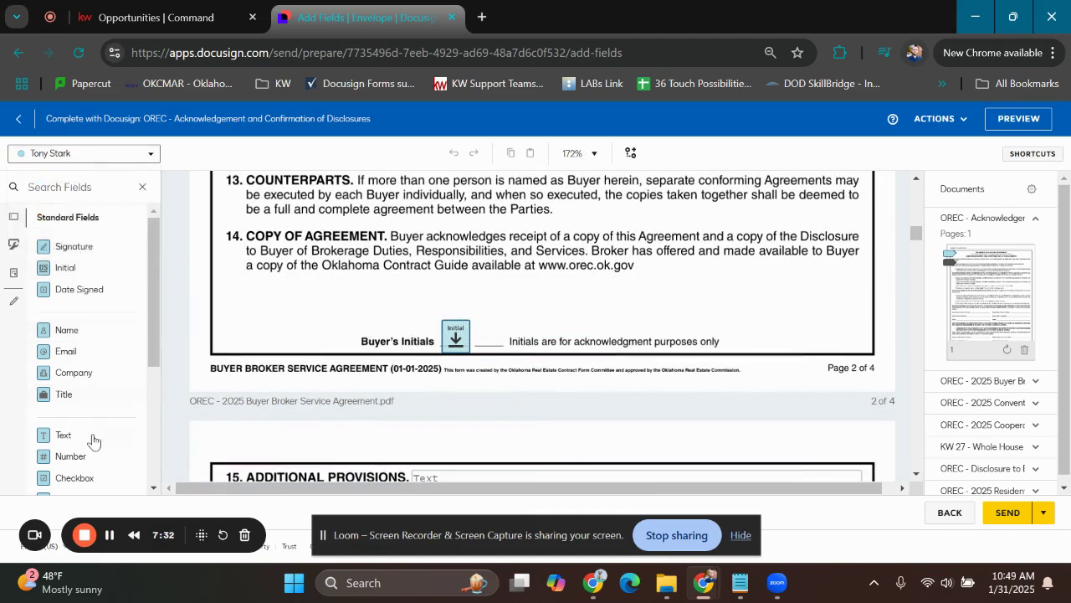
pyautogui.click(92, 246)
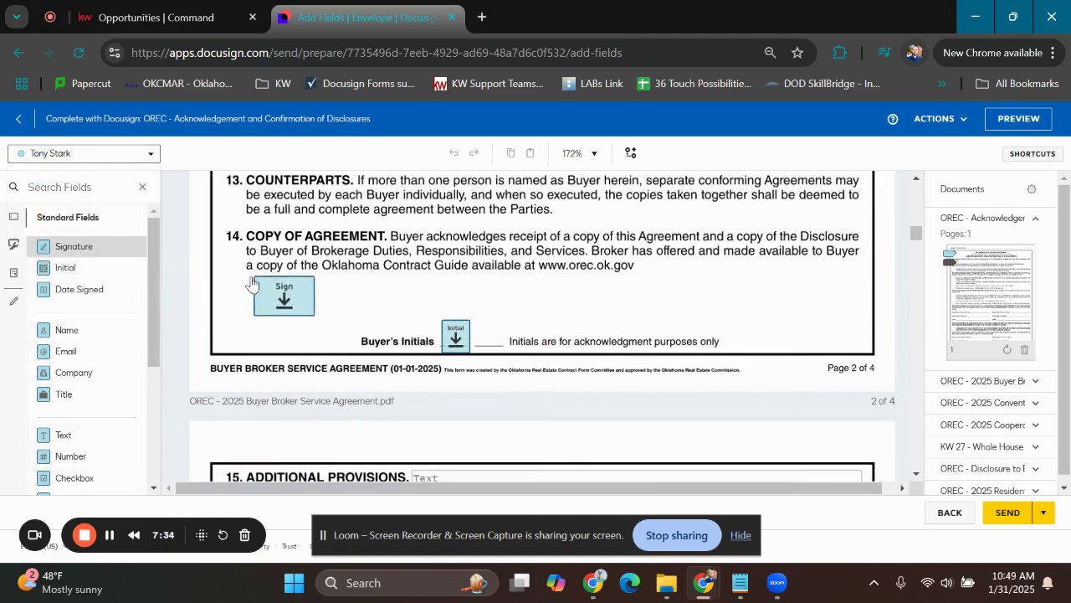
pyautogui.click(244, 285)
pyautogui.click(80, 289)
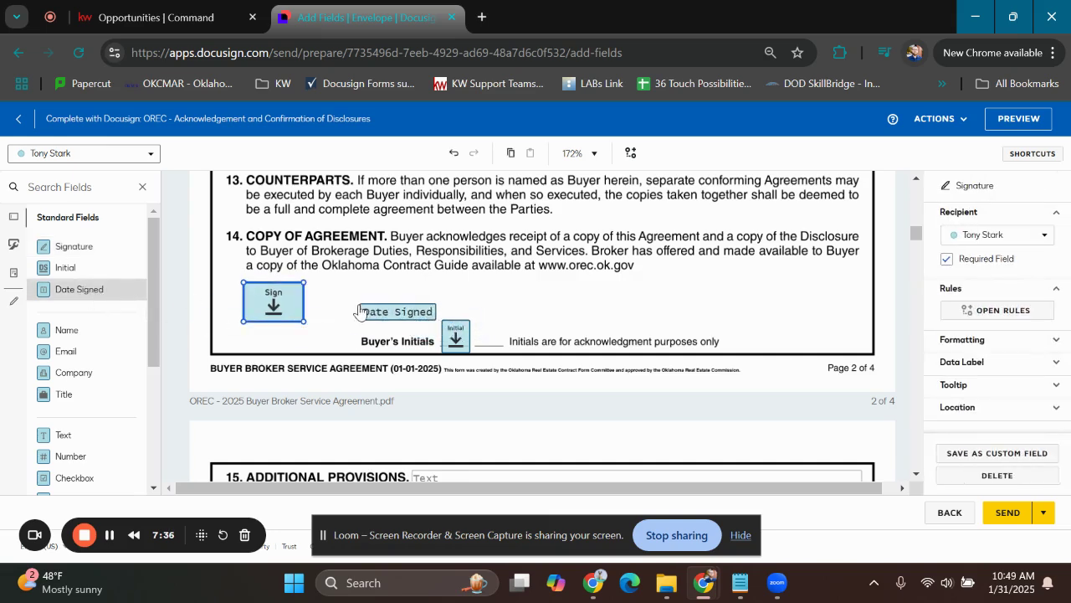
pyautogui.click(350, 311)
pyautogui.click(280, 366)
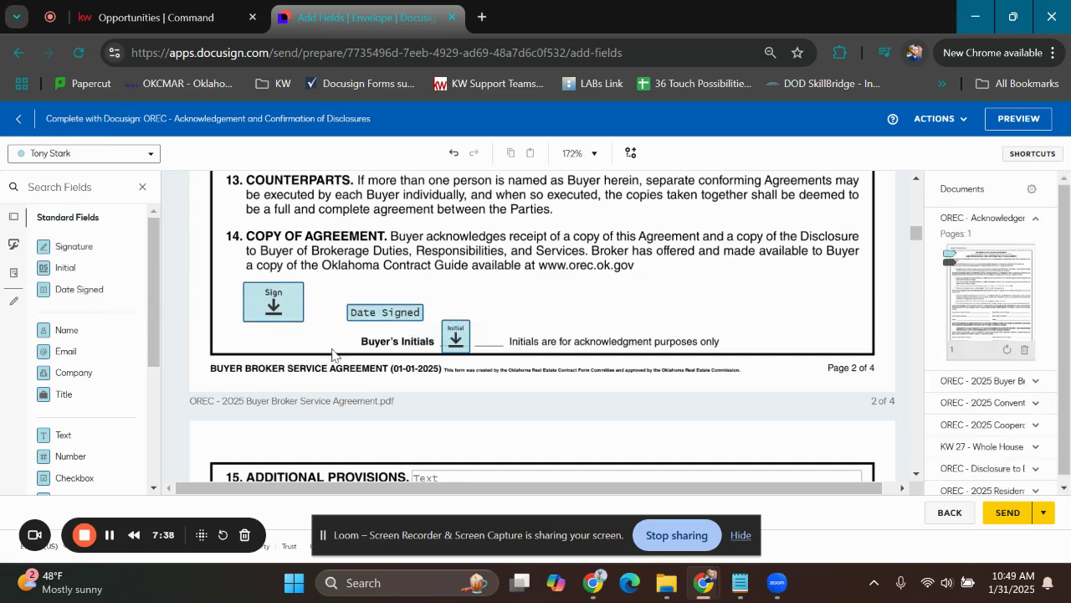
# Look through the broker's signature section and the following envelope documents to check their placed fields
pyautogui.scroll(-5, 548, 293)
pyautogui.scroll(-2, 547, 293)
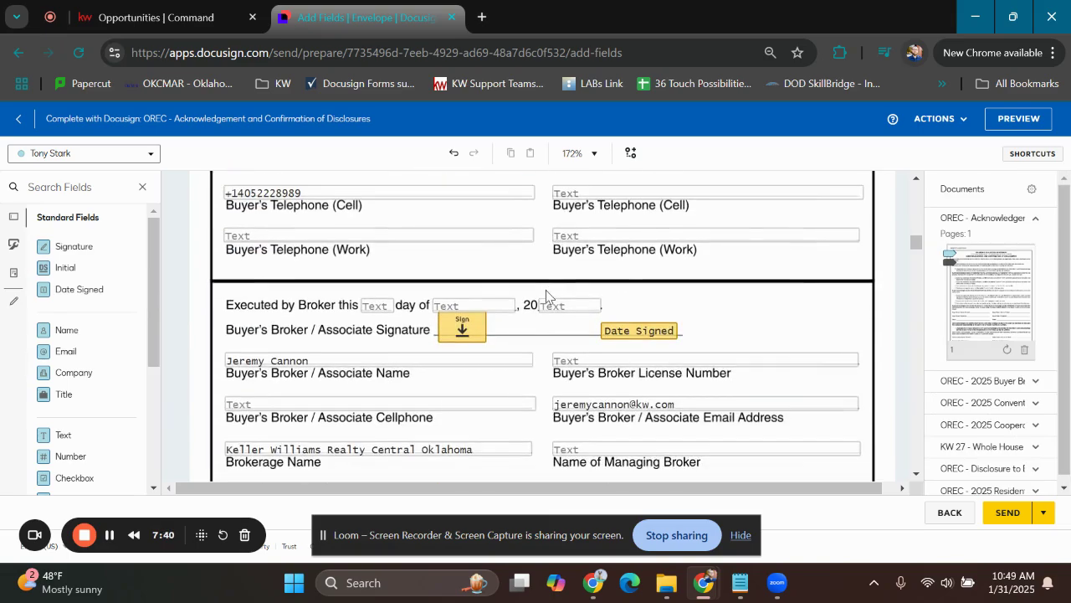
pyautogui.scroll(-10, 546, 293)
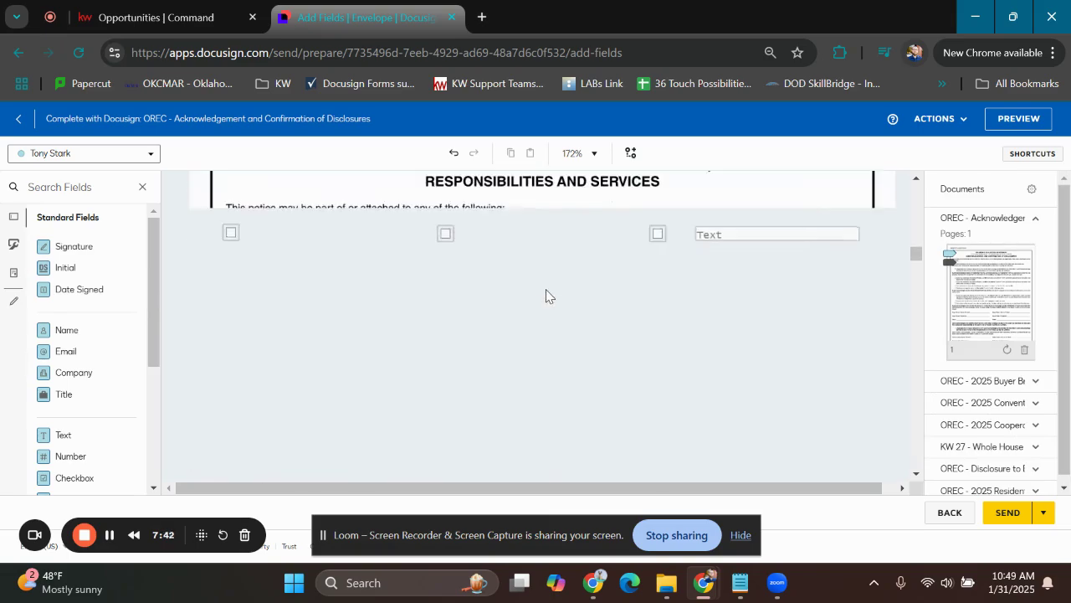
pyautogui.scroll(-15, 548, 293)
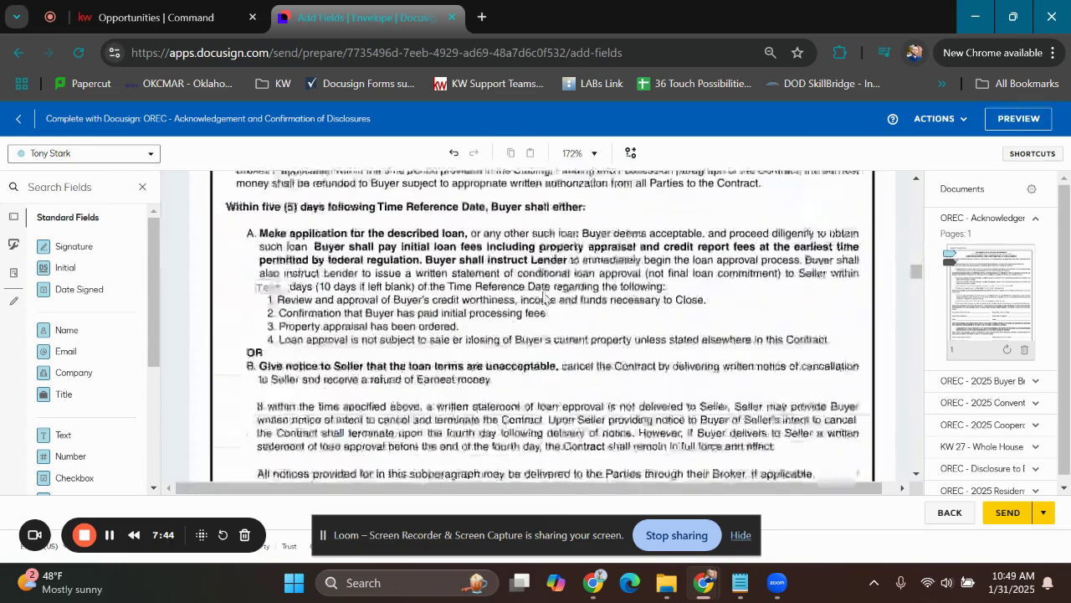
pyautogui.scroll(-10, 542, 296)
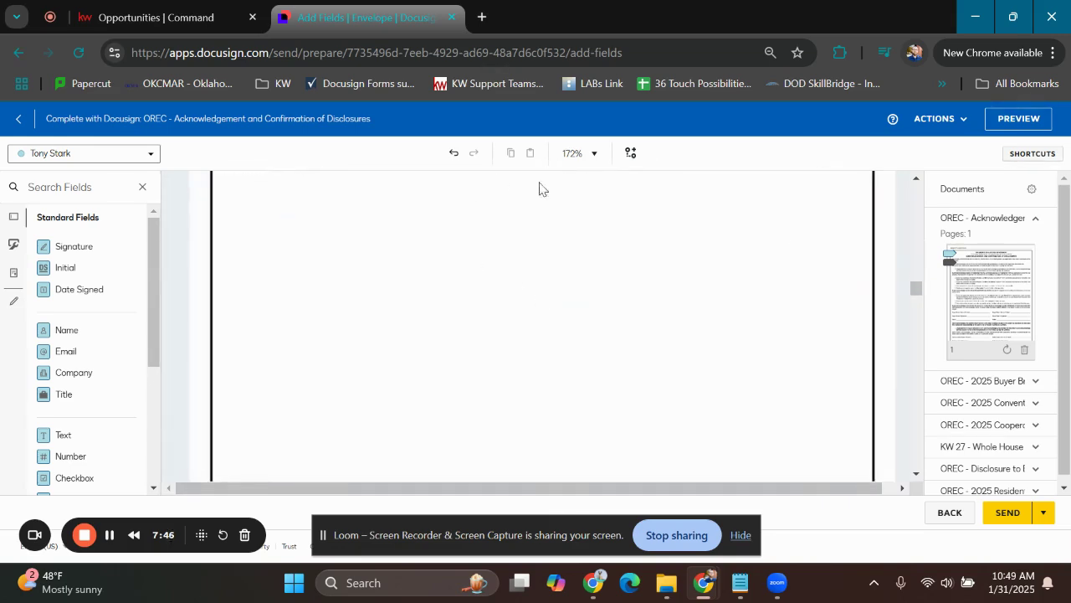